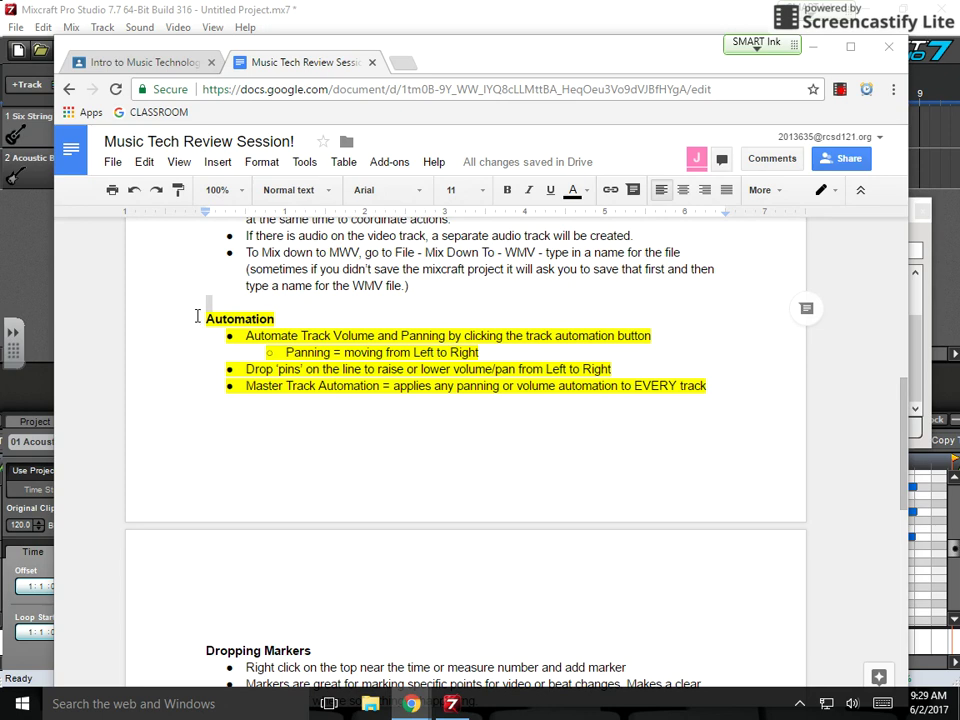
- Drag the Chrome notes window right and down to reveal Mixcraft's track panel
drag(449, 65, 655, 80)
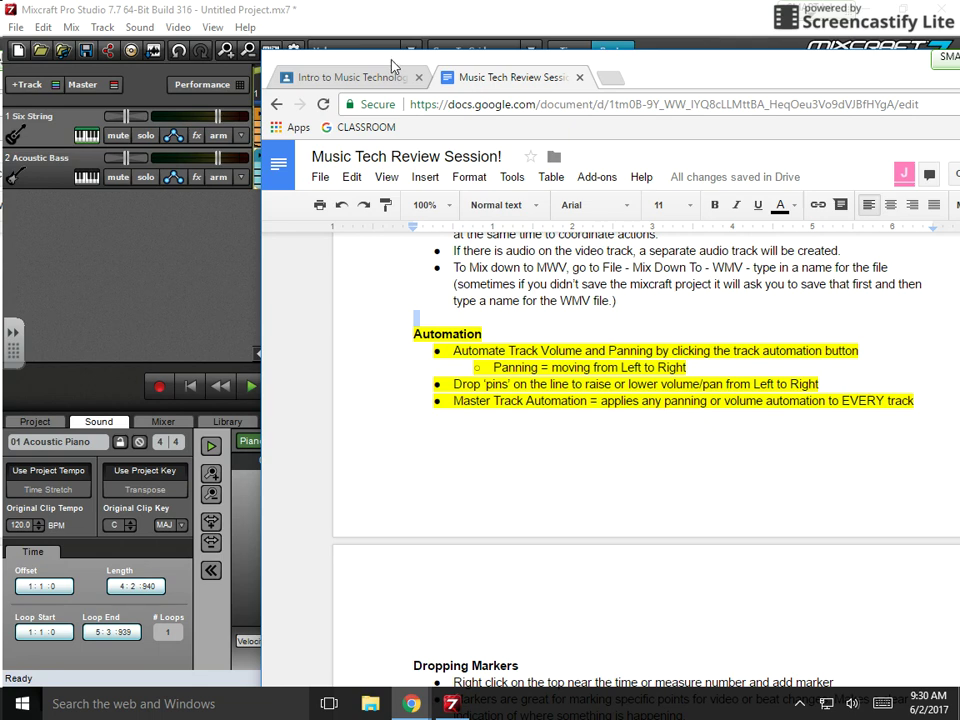
- Bring Mixcraft forward, close the guitar instrument settings and show Six String's volume automation
click(390, 21)
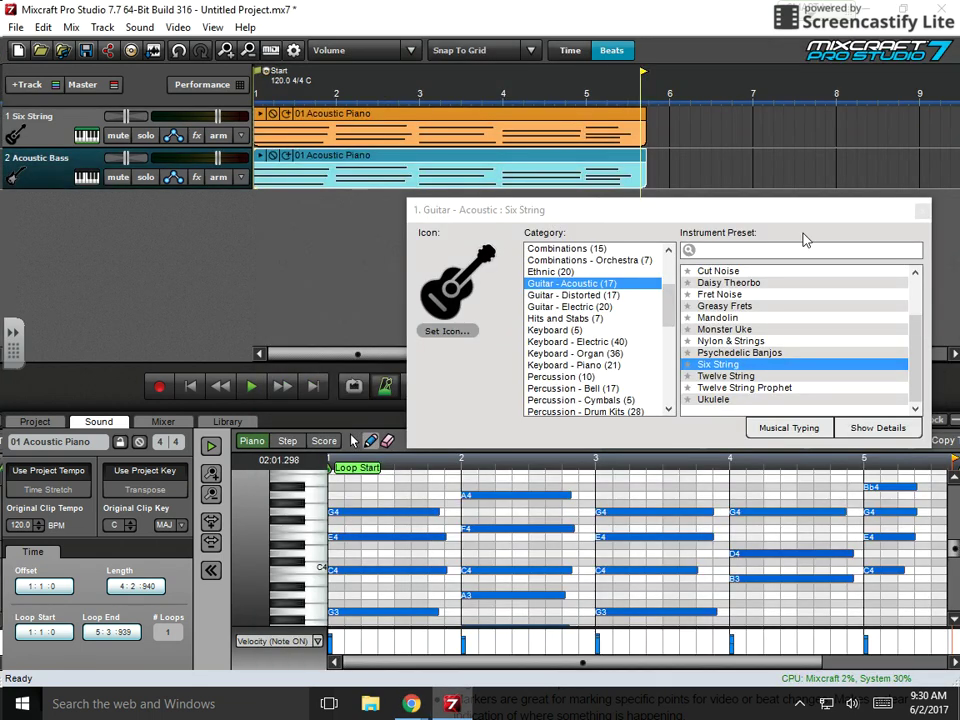
click(920, 211)
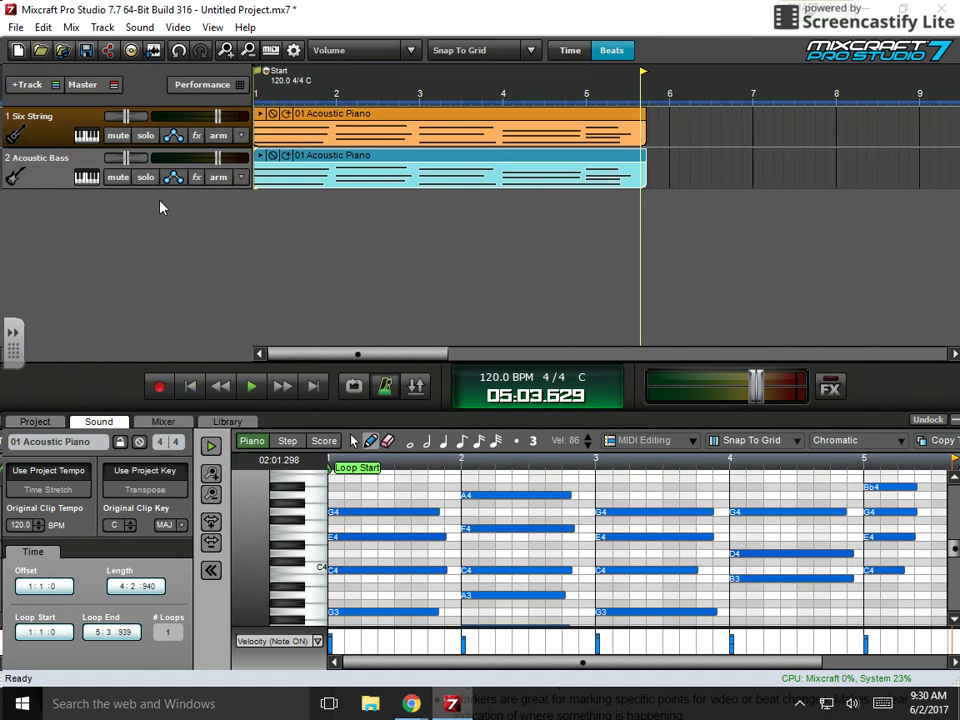
click(173, 137)
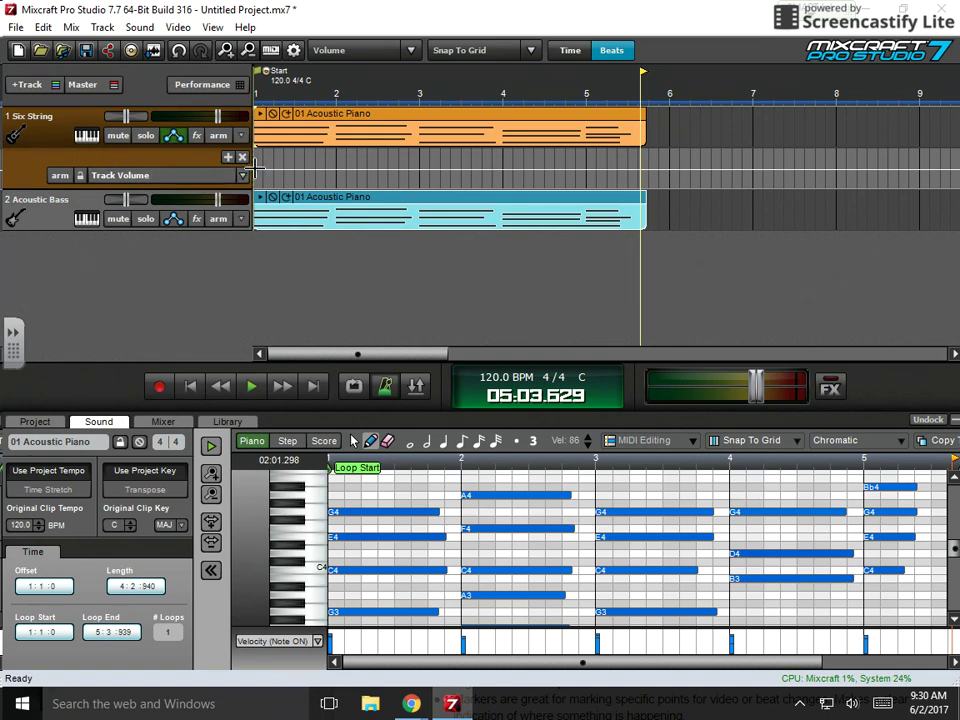
- Shape Six String's Track Volume from -Inf up to a peak at bar 4, back to -Inf at clip end
drag(255, 169, 250, 197)
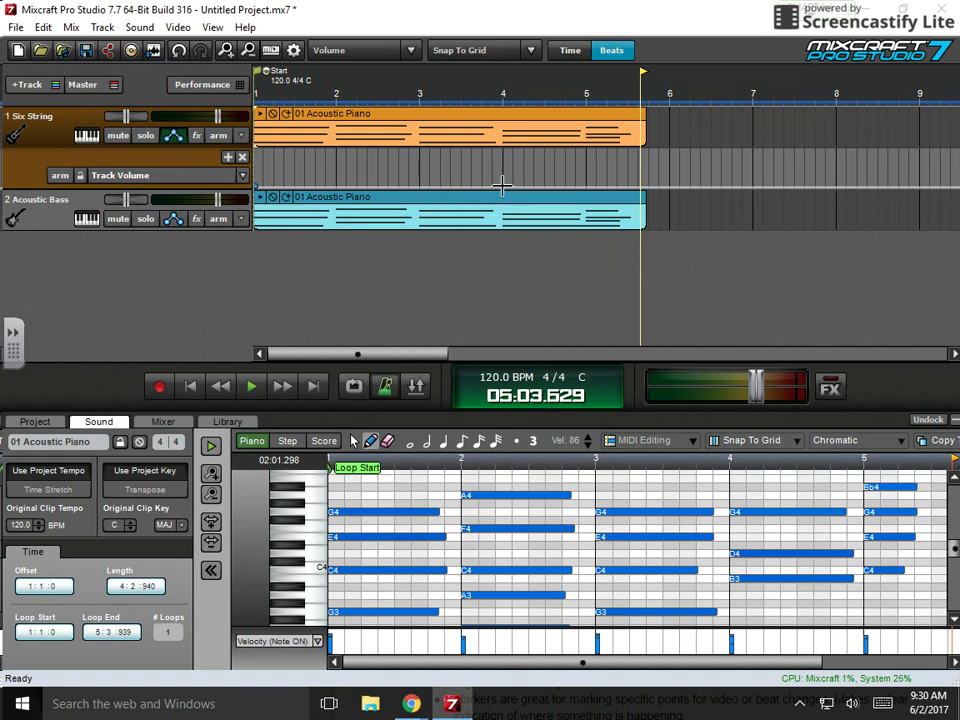
drag(502, 186, 500, 163)
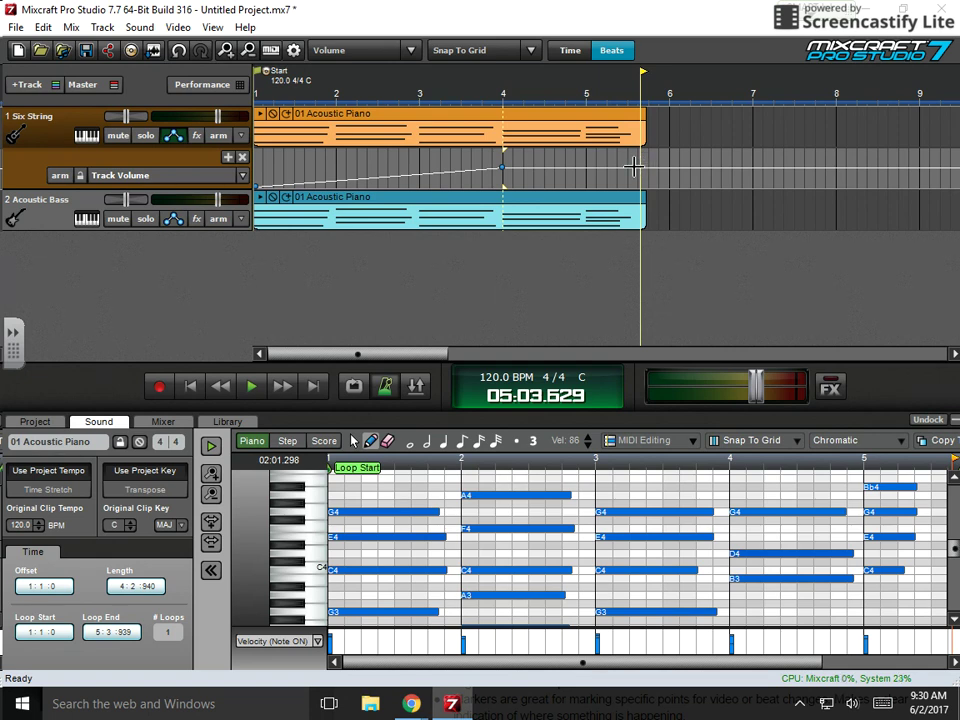
drag(638, 168, 652, 240)
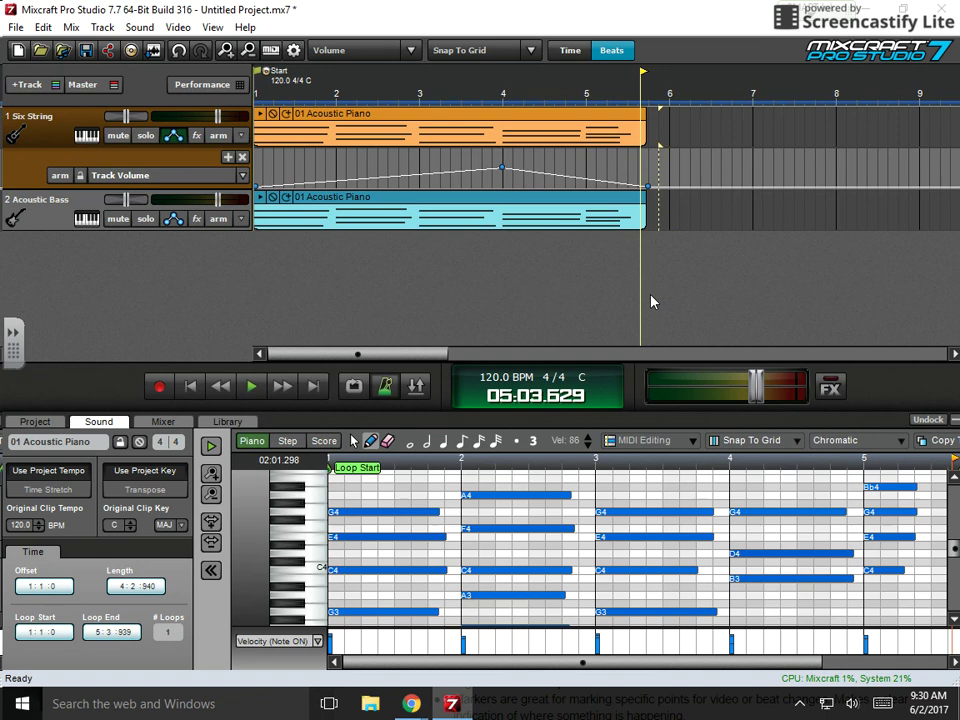
key(Home)
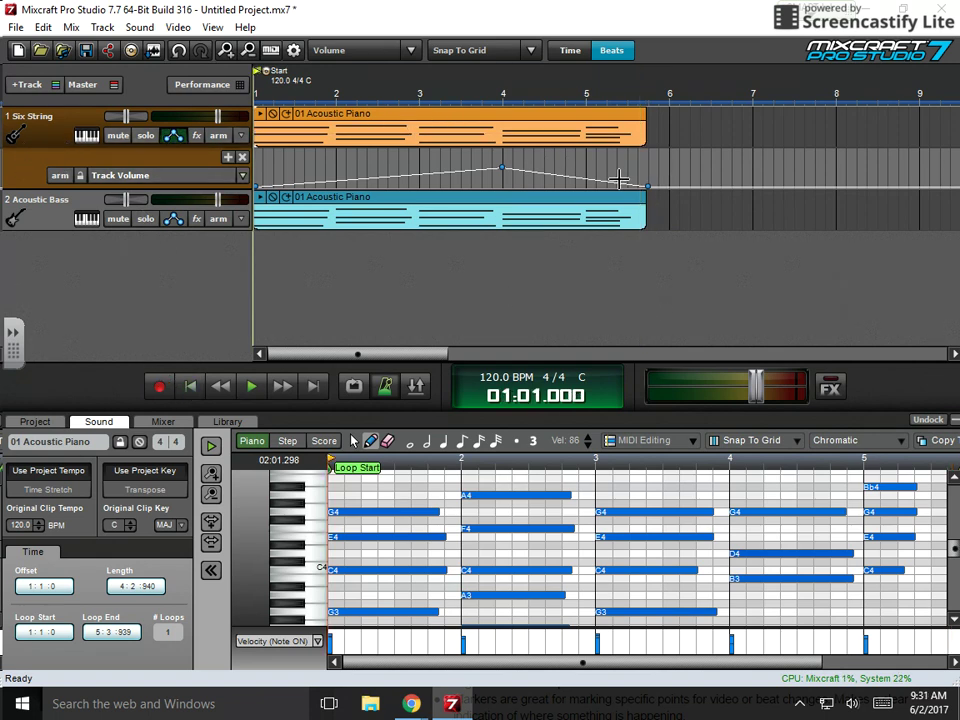
- Give Acoustic Bass a volume envelope peaking at bar 4 and fading at clip end, then play
click(180, 222)
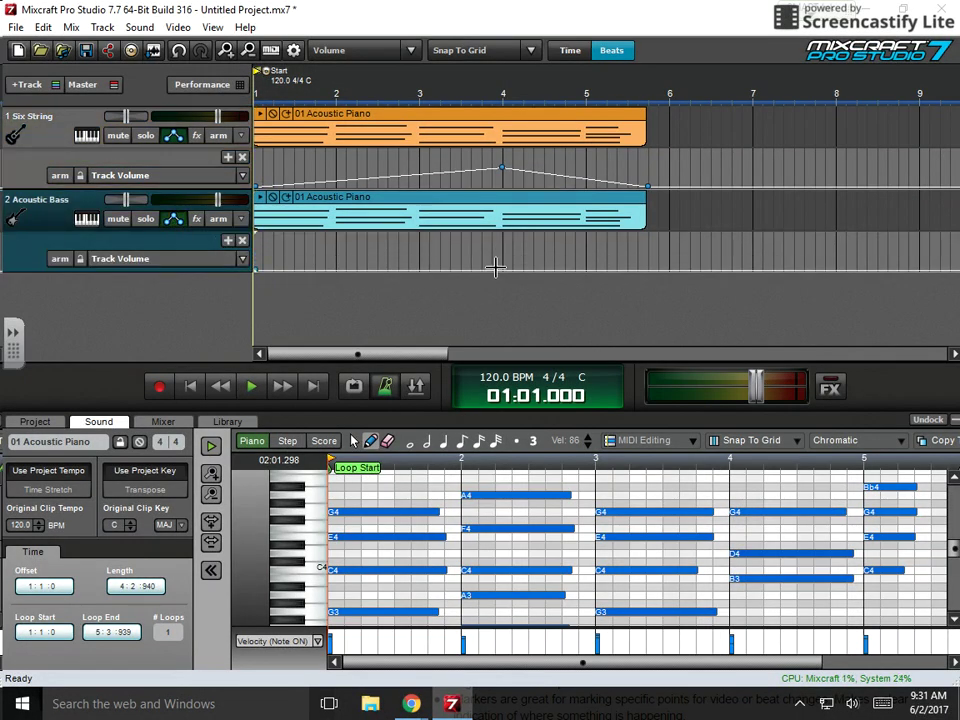
drag(504, 270, 502, 255)
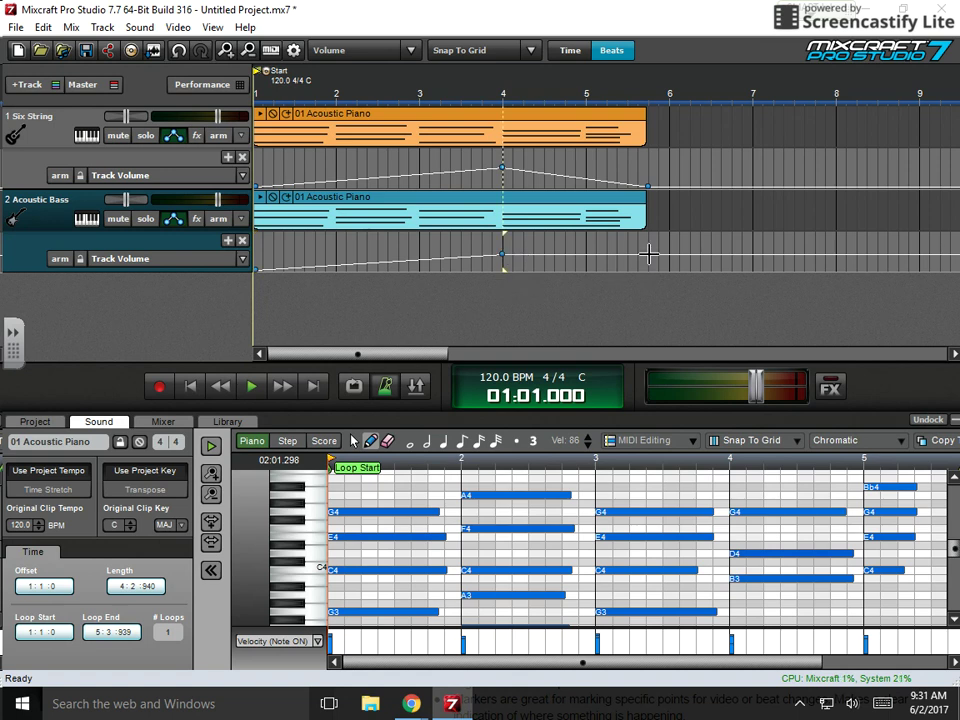
drag(647, 254, 649, 268)
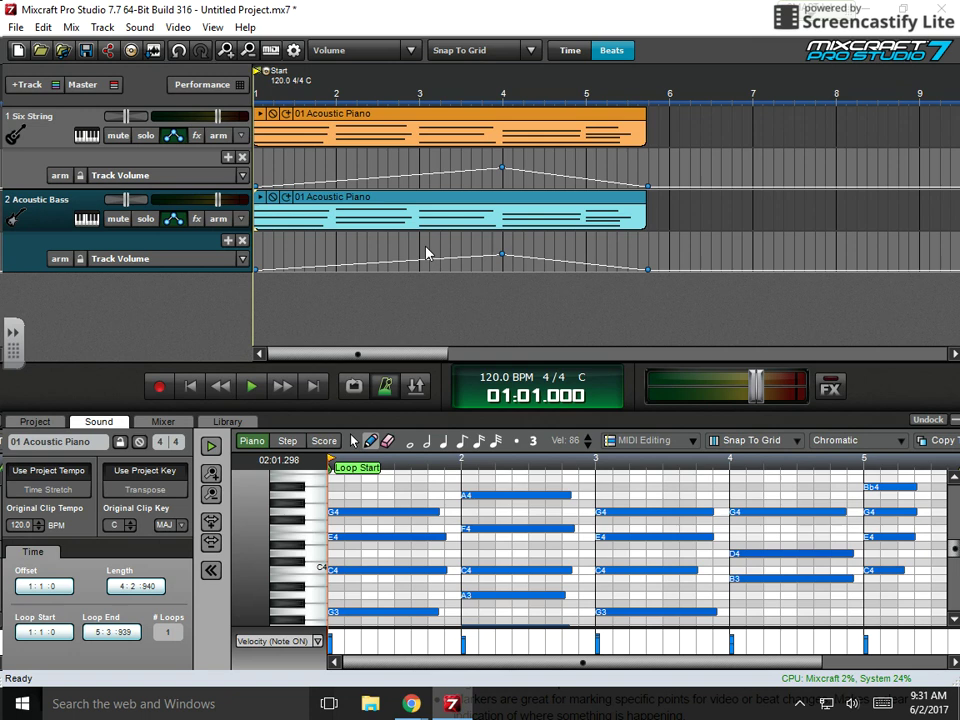
click(252, 386)
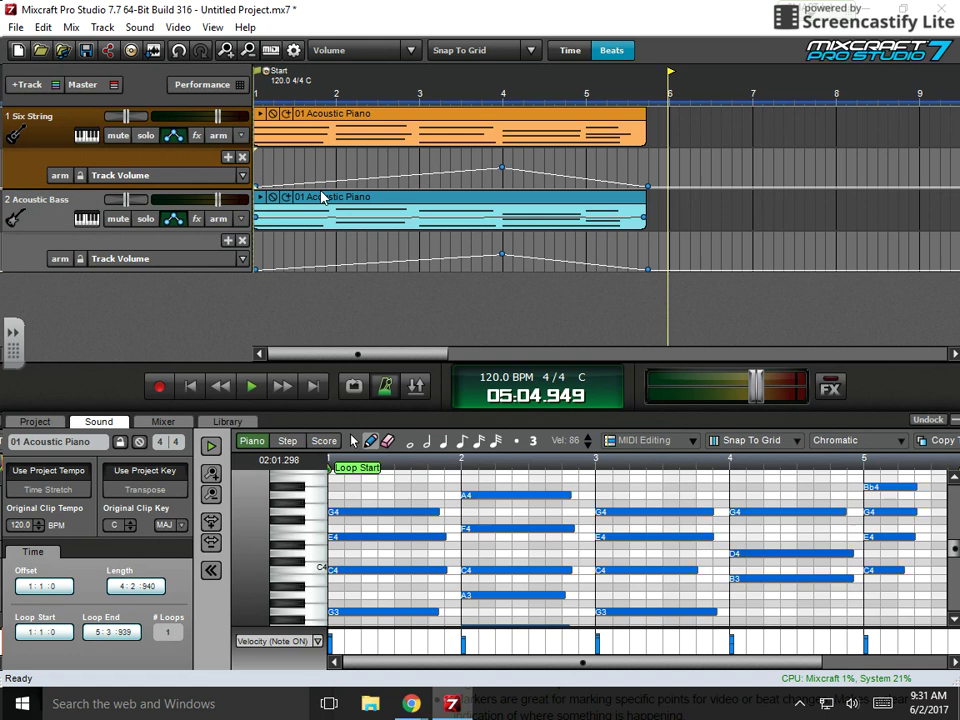
- Add full-level volume points at bar 2 on Six String and Acoustic Bass, undoing stray bass points
drag(333, 179, 334, 172)
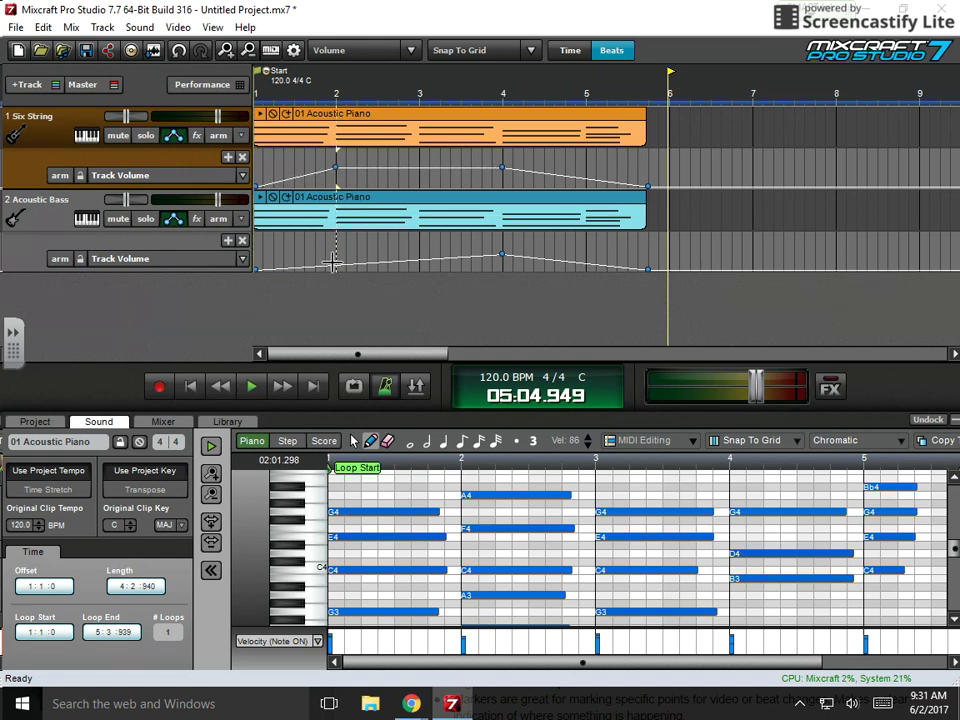
drag(336, 265, 367, 235)
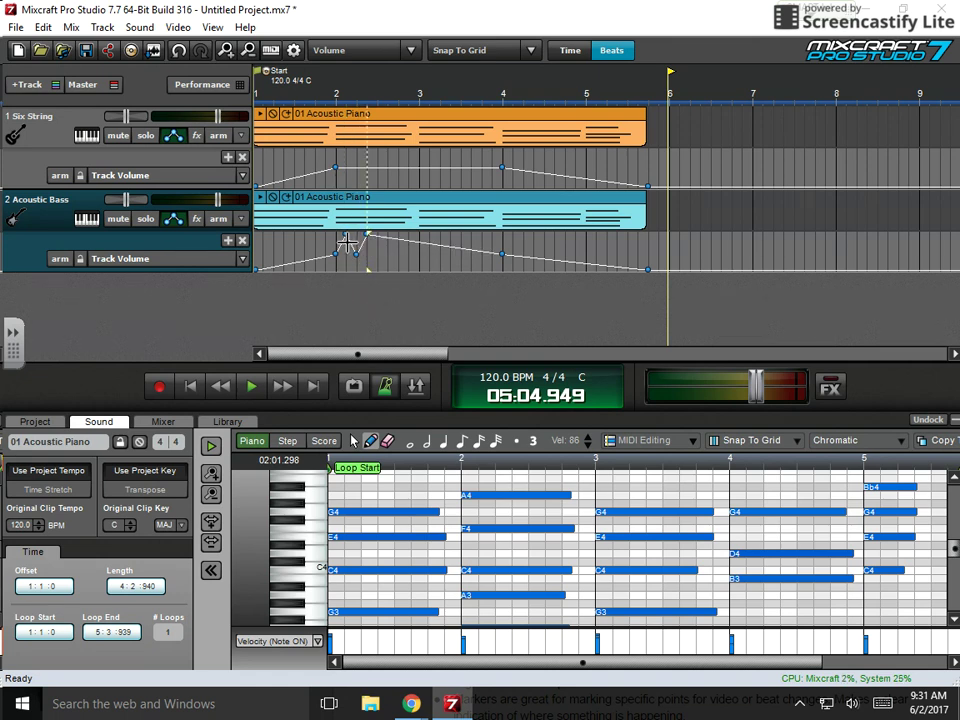
key(ctrl+z)
key(ctrl+z)
key(ctrl+z)
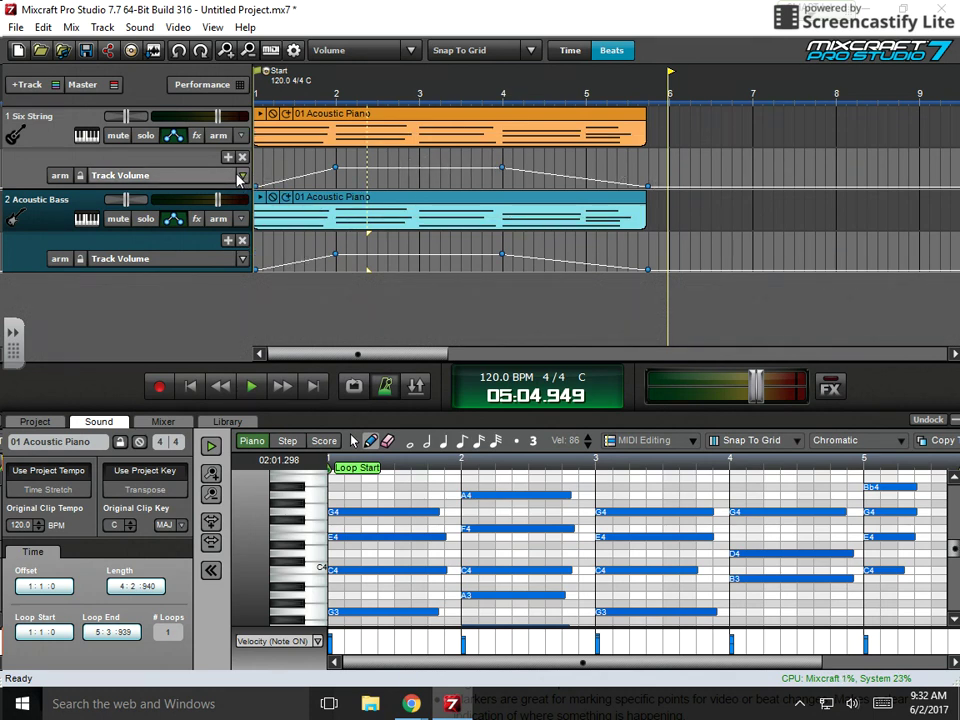
- Switch Six String's automation lane to Track Pan and add pan points at bars 2, 3, 4 and 5
click(241, 176)
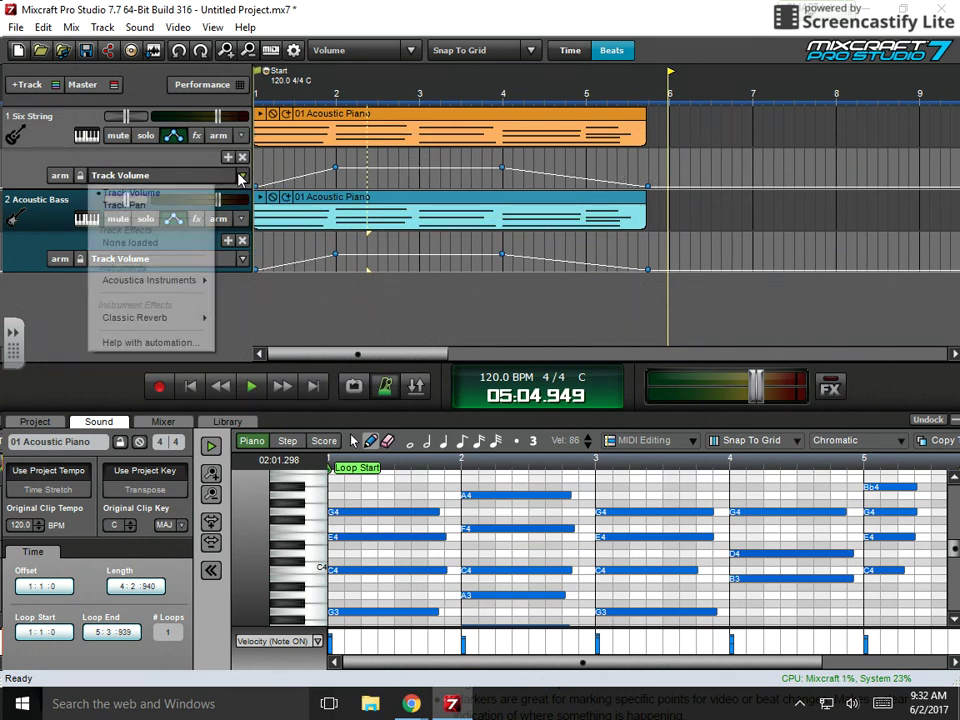
click(145, 206)
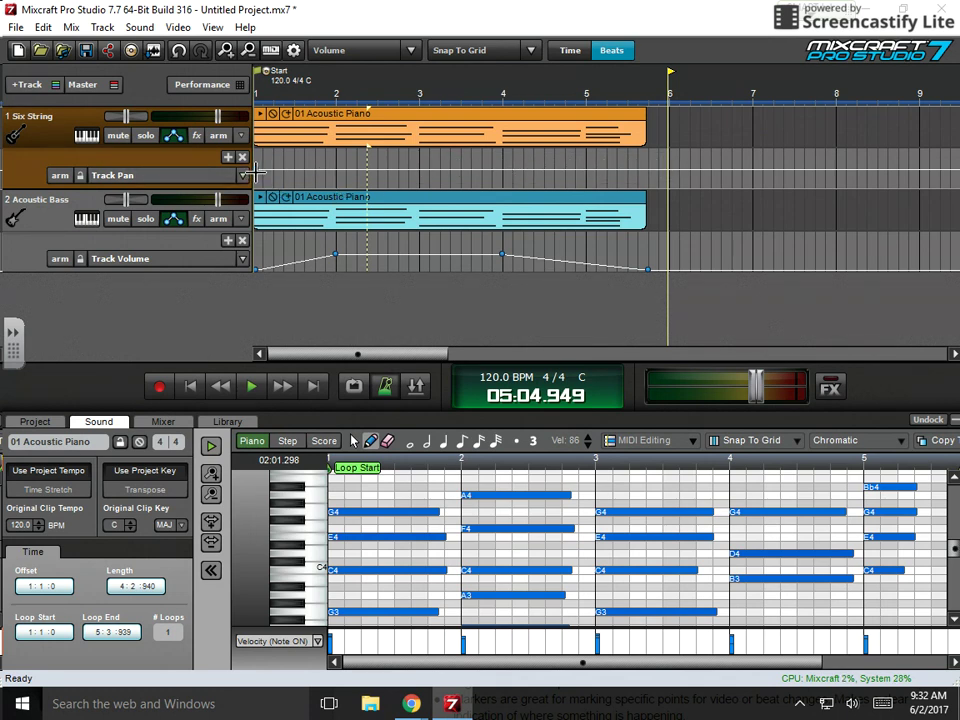
click(336, 168)
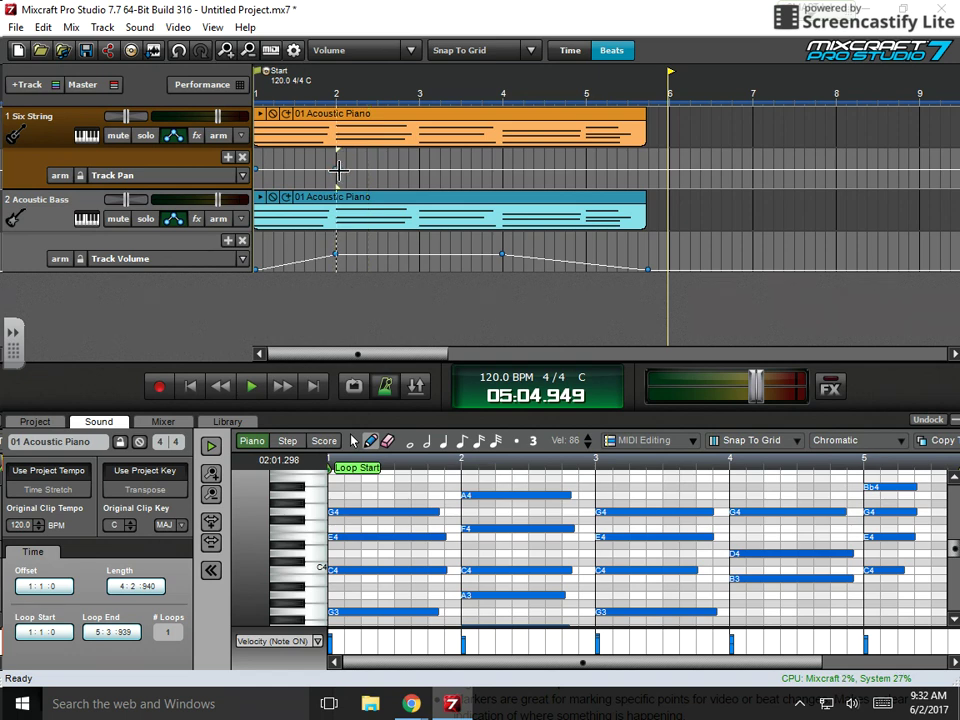
click(419, 167)
click(502, 168)
click(586, 168)
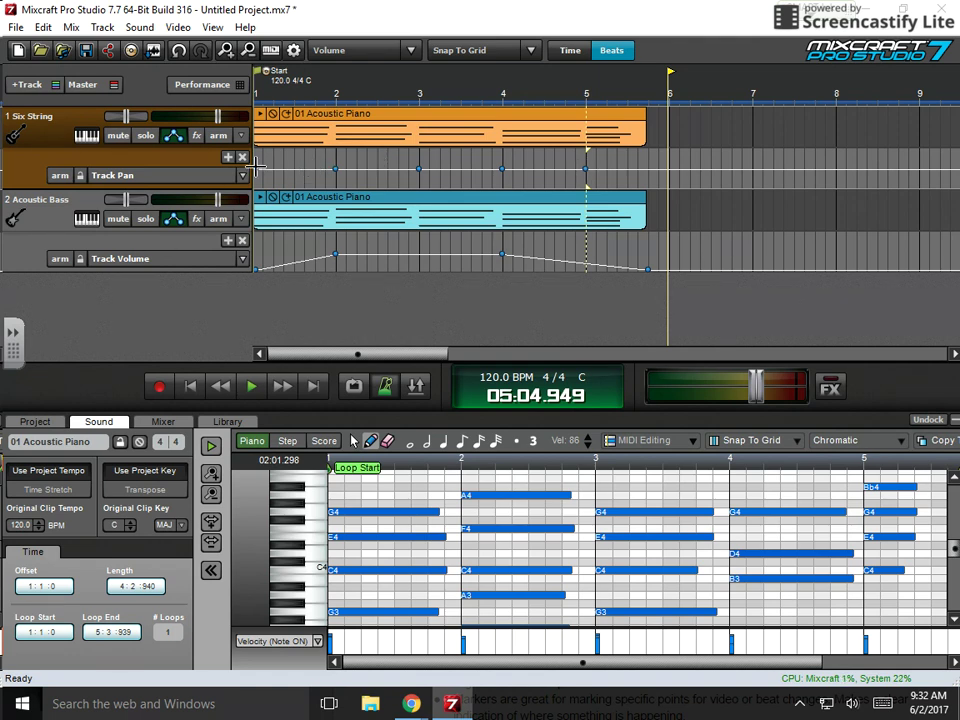
- Set the pan points alternately: start right, bar 2 left, bar 3 right, bar 4 left, bar 5 right
drag(255, 168, 250, 150)
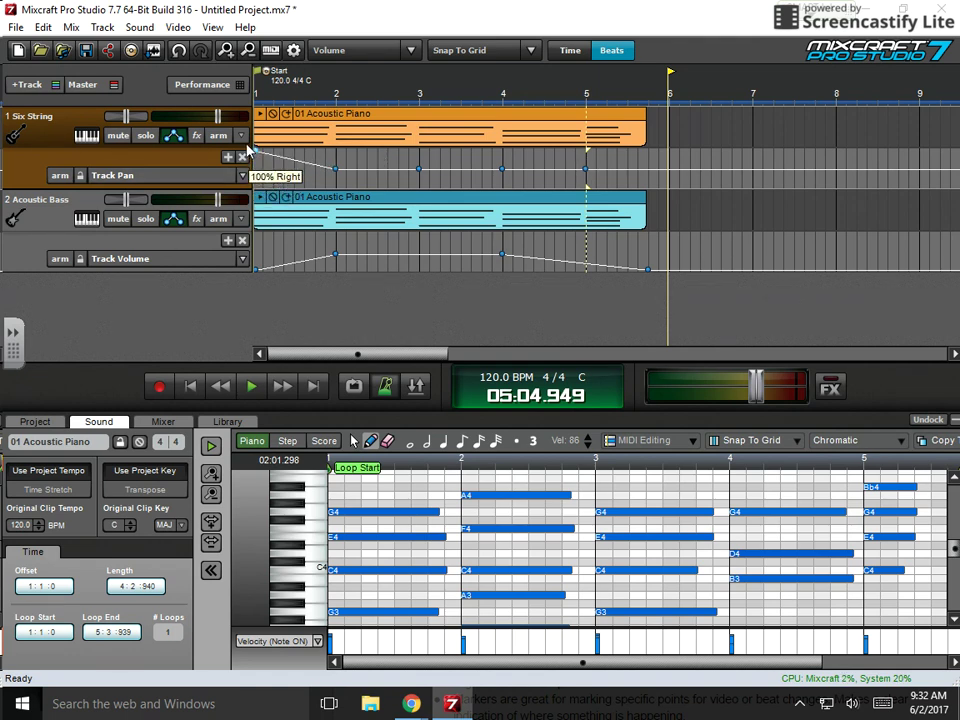
drag(336, 168, 338, 205)
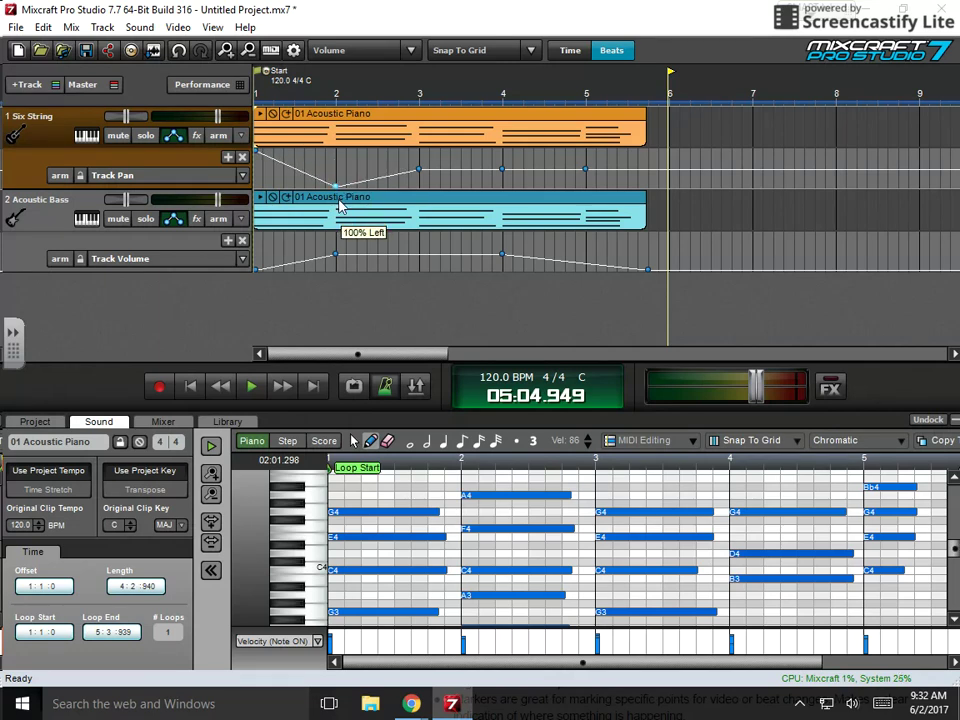
drag(419, 169, 419, 150)
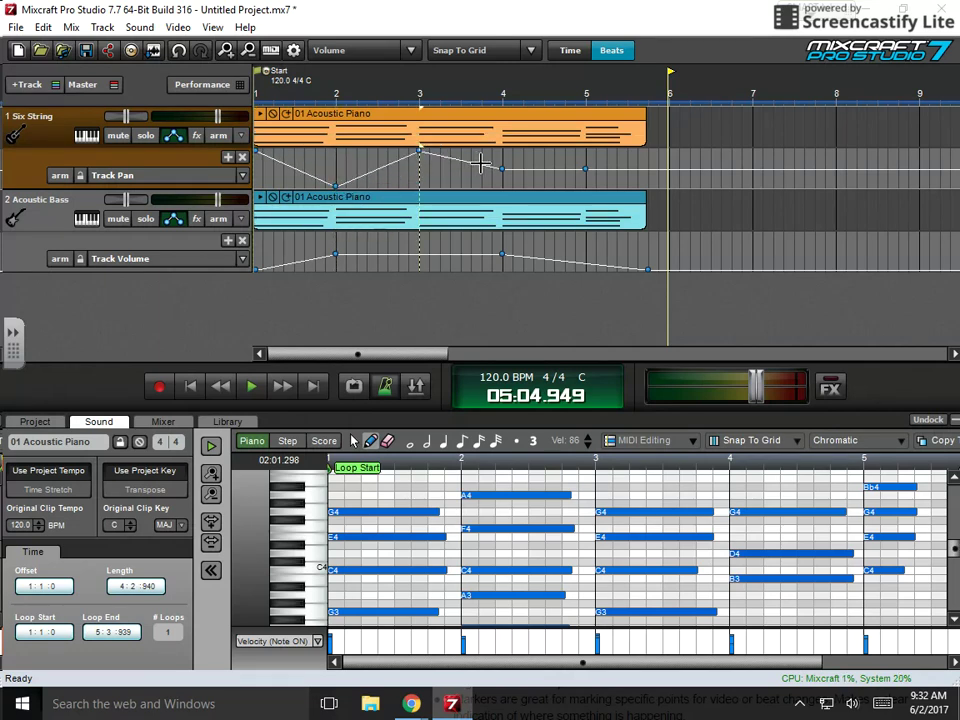
drag(502, 168, 508, 203)
drag(585, 168, 574, 150)
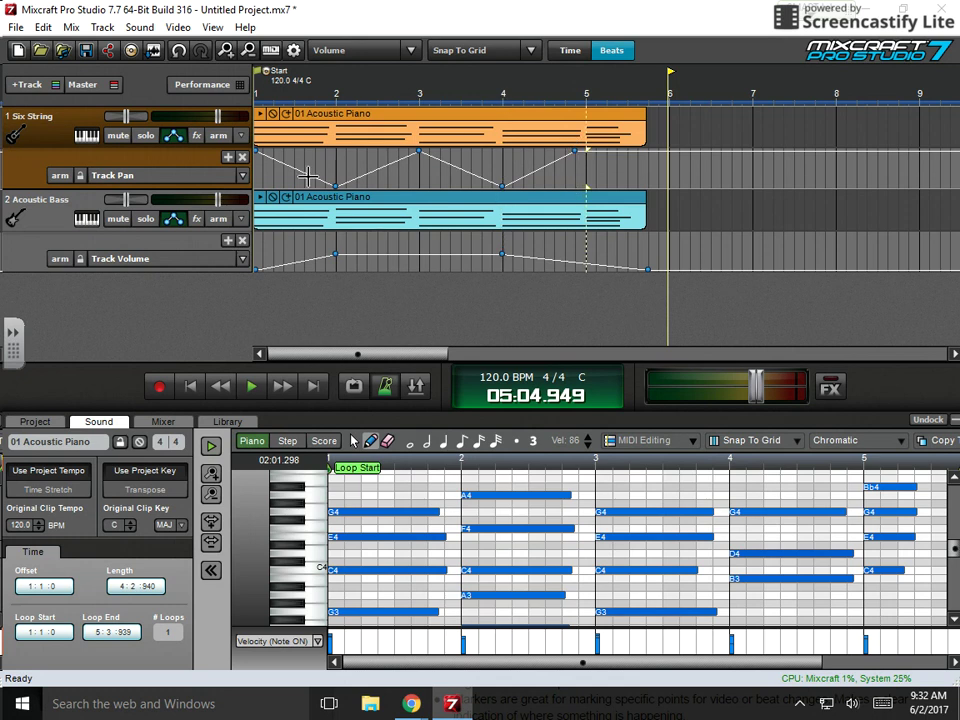
- Audition the guitar panning alone from the start with Acoustic Bass muted, then unmute it
key(Home)
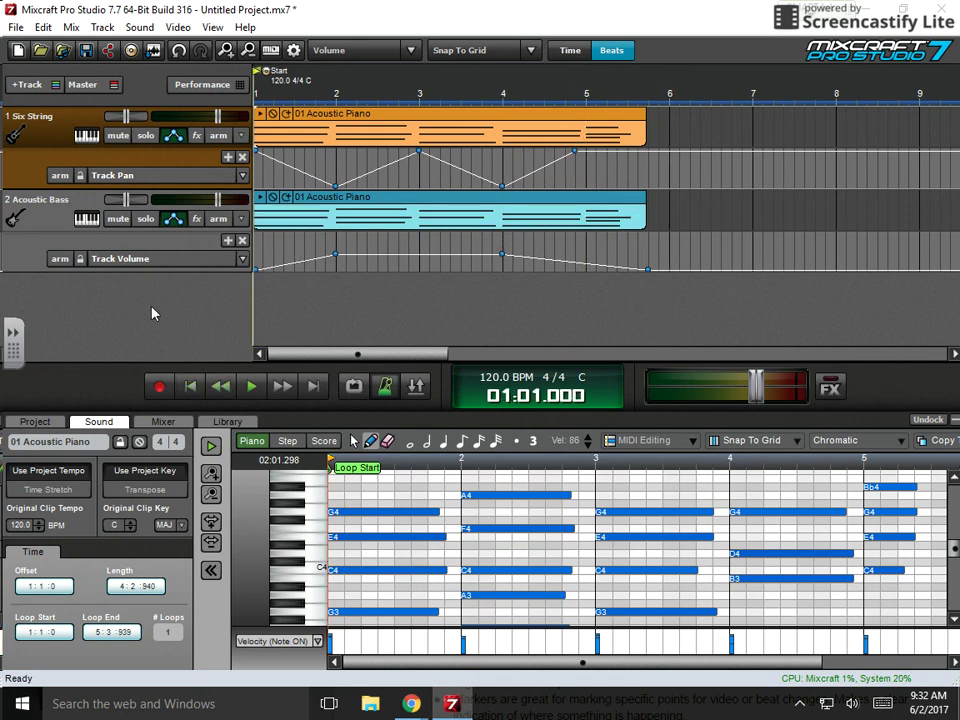
click(118, 218)
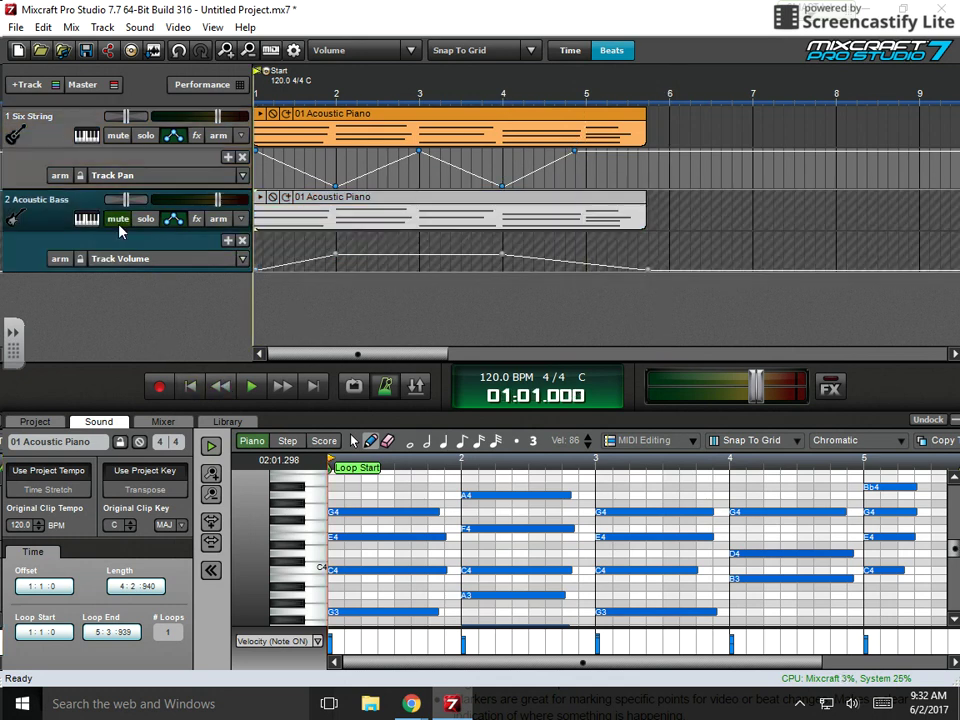
click(246, 388)
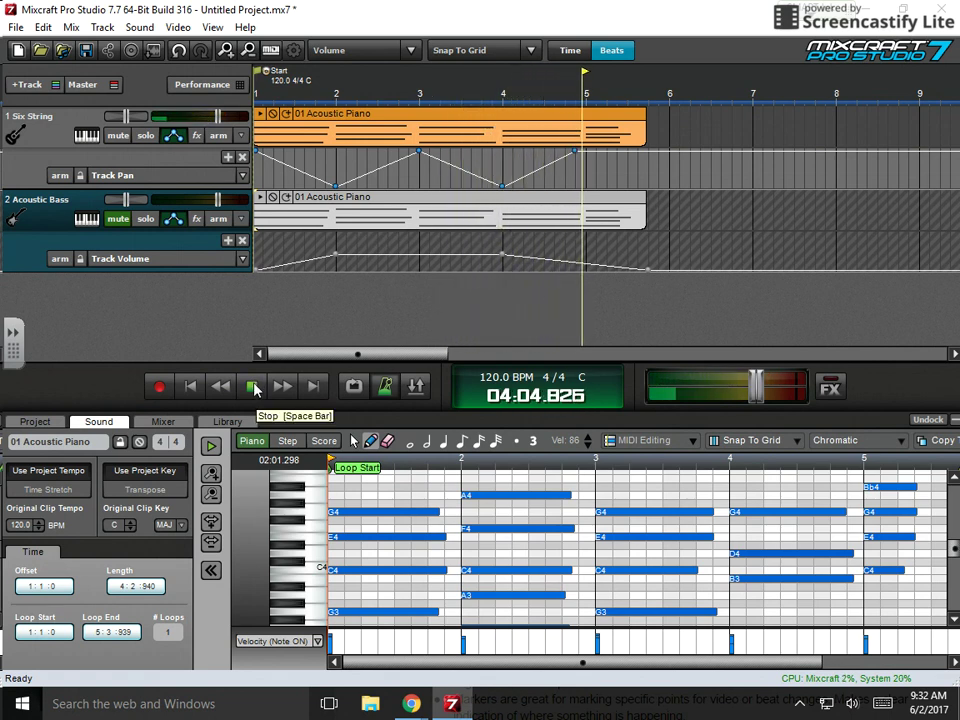
click(254, 388)
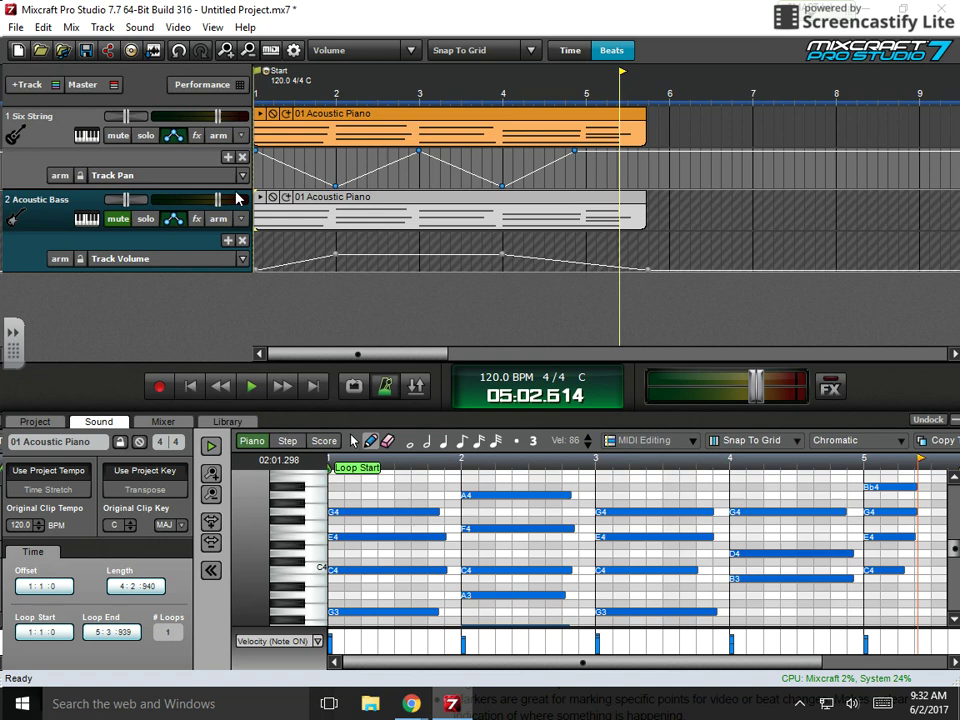
click(235, 200)
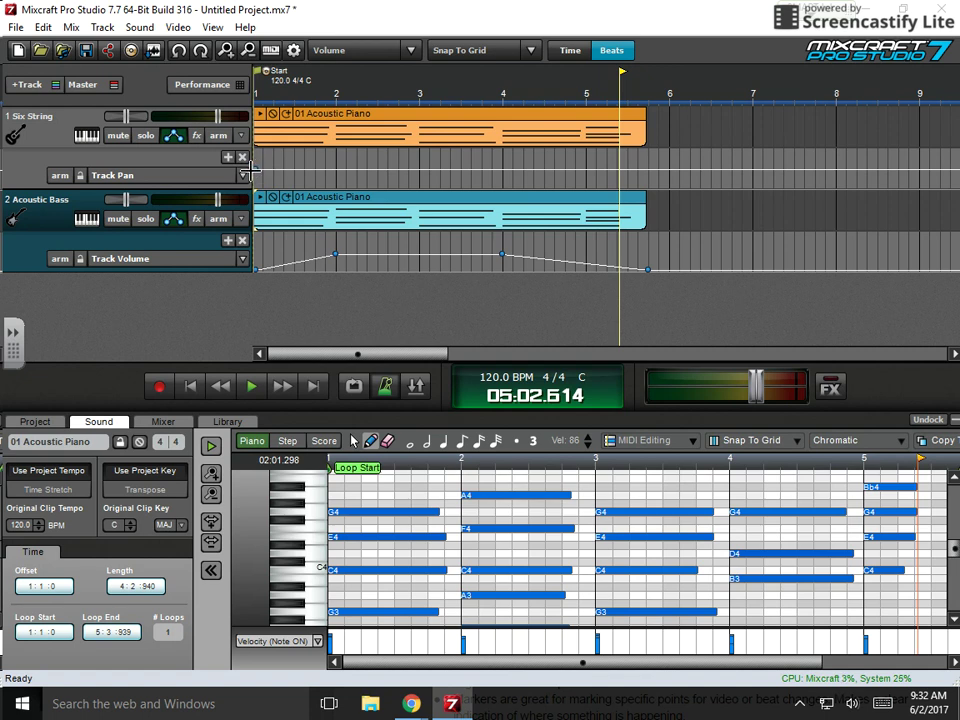
- Set Six String pan to 68% right and Acoustic Bass Track Pan to 48% left, then replay from the start
drag(255, 172, 256, 162)
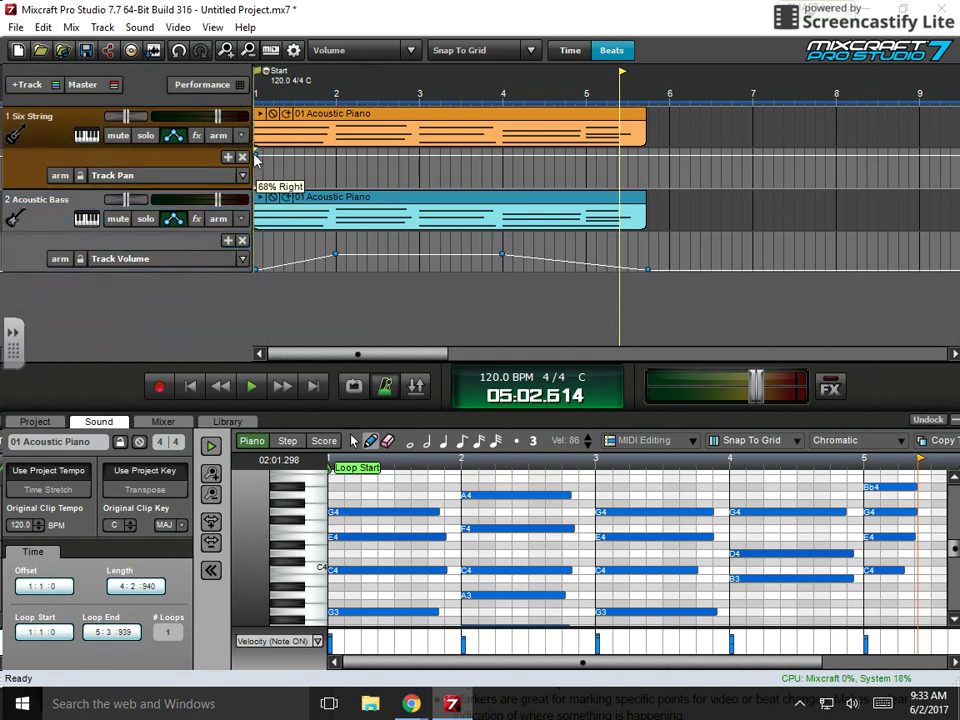
click(210, 262)
click(150, 287)
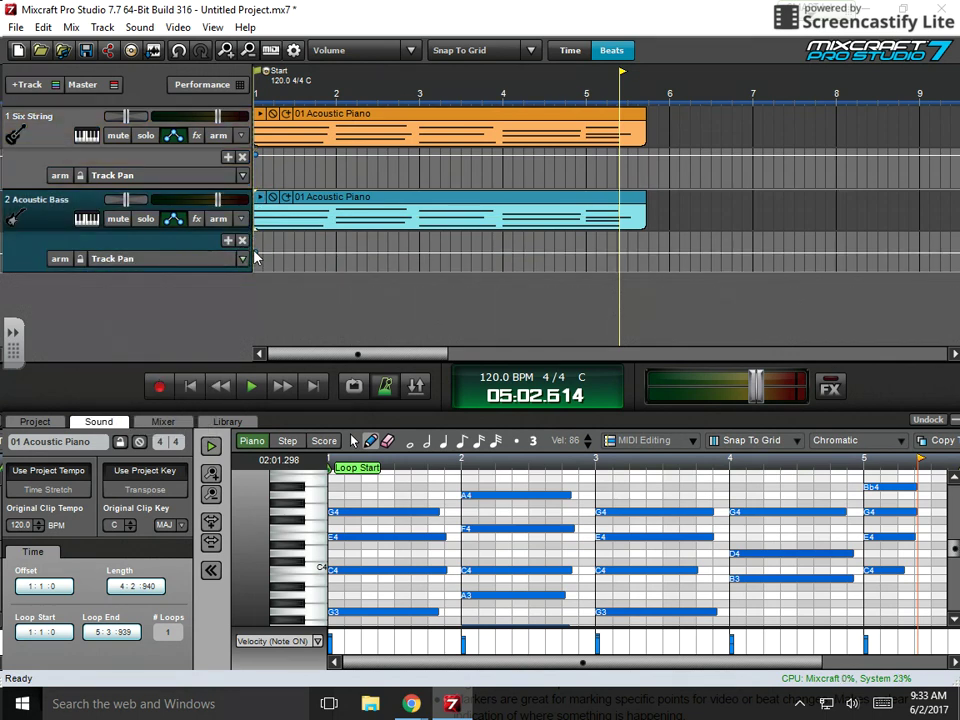
drag(250, 254, 256, 266)
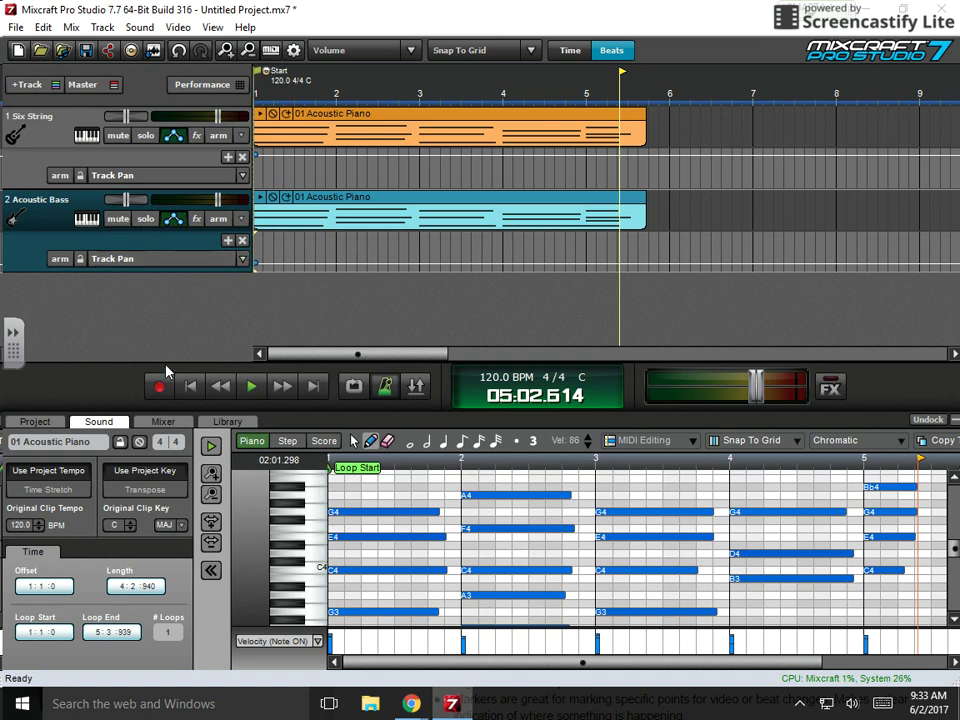
click(221, 389)
click(249, 389)
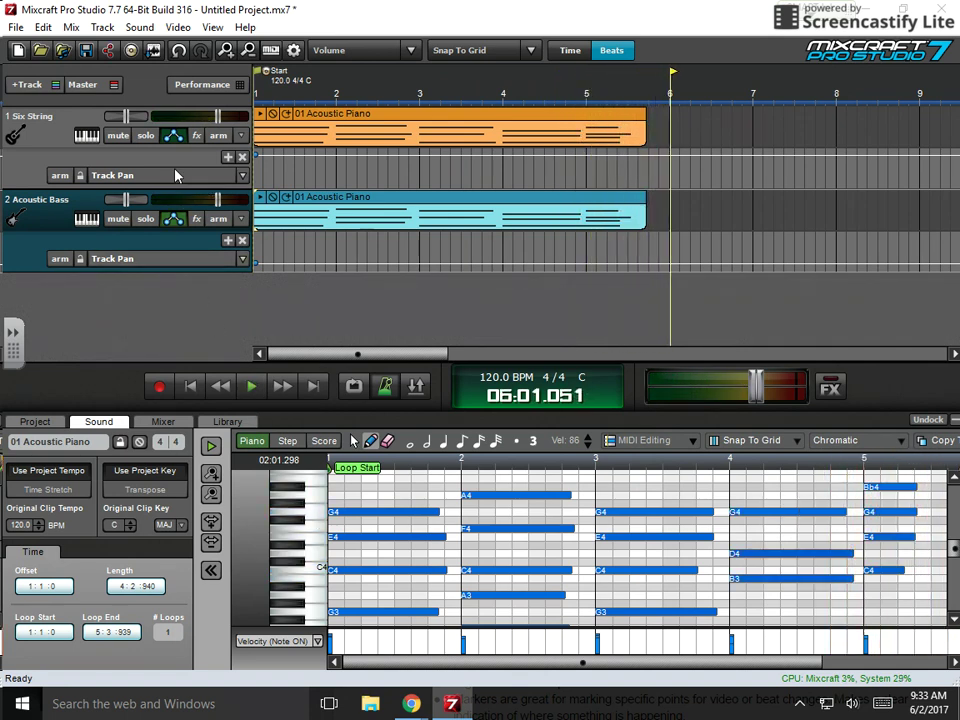
- Switch both Six String and Acoustic Bass automation lanes from Track Pan back to Track Volume
click(214, 177)
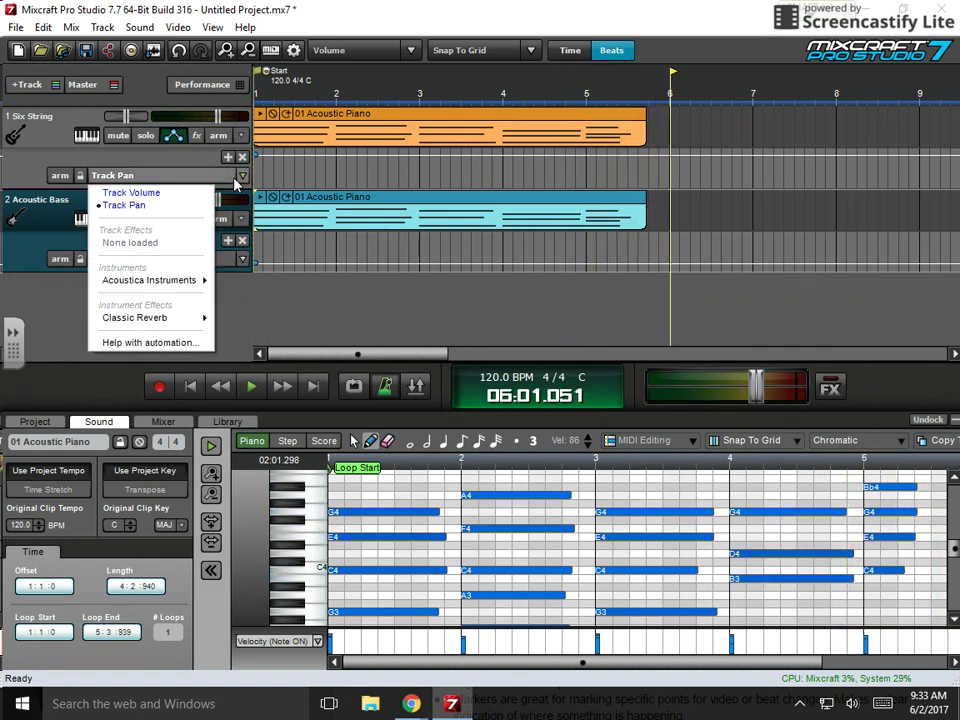
click(170, 193)
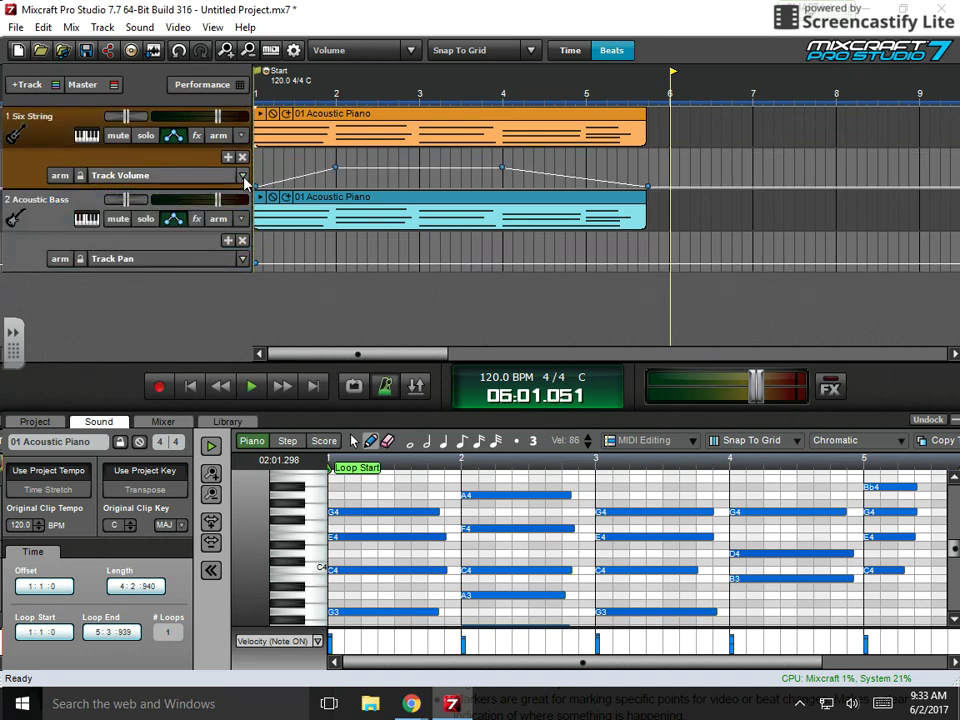
click(200, 258)
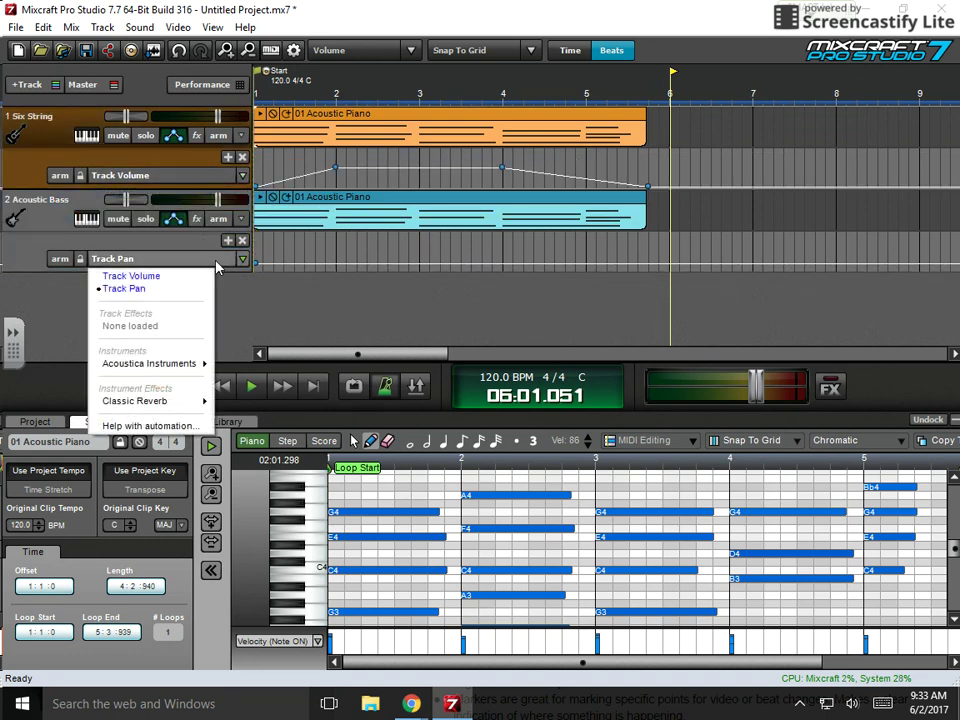
click(150, 274)
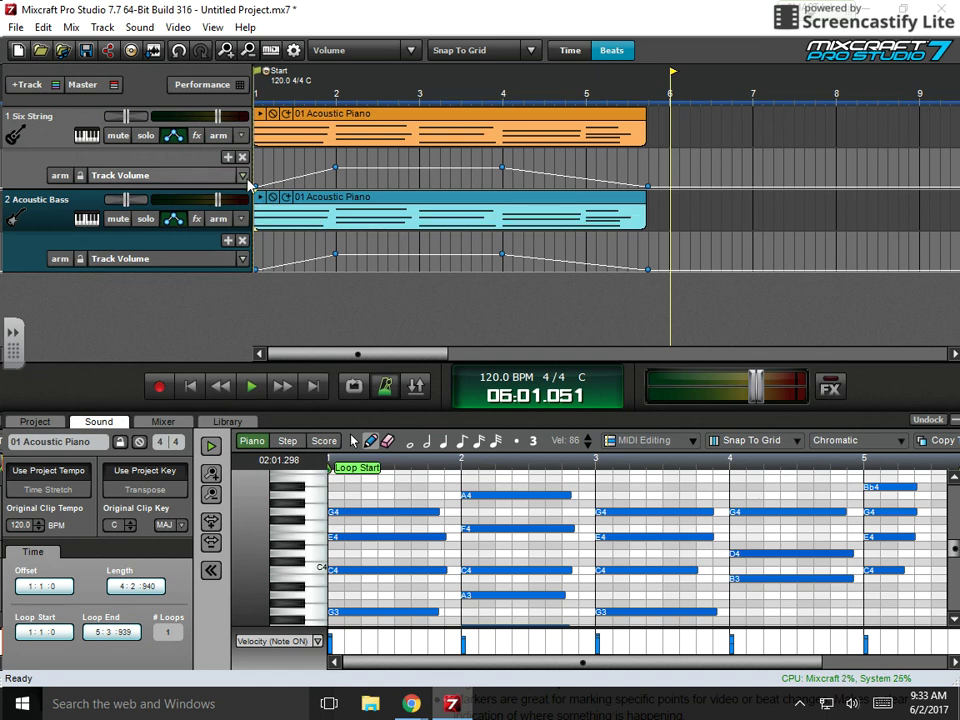
click(130, 176)
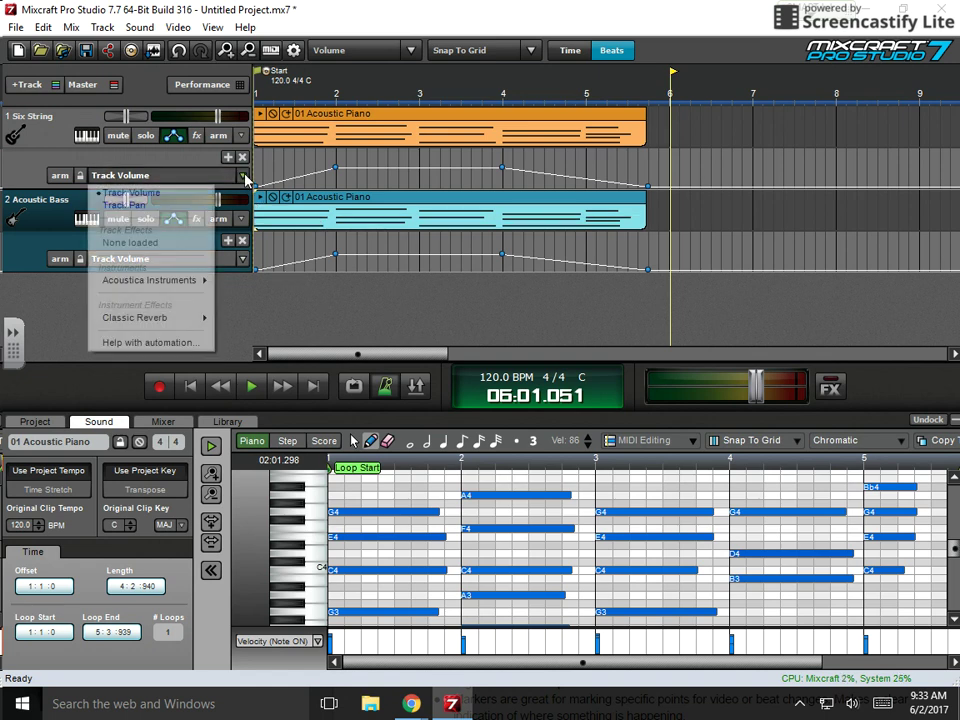
click(170, 205)
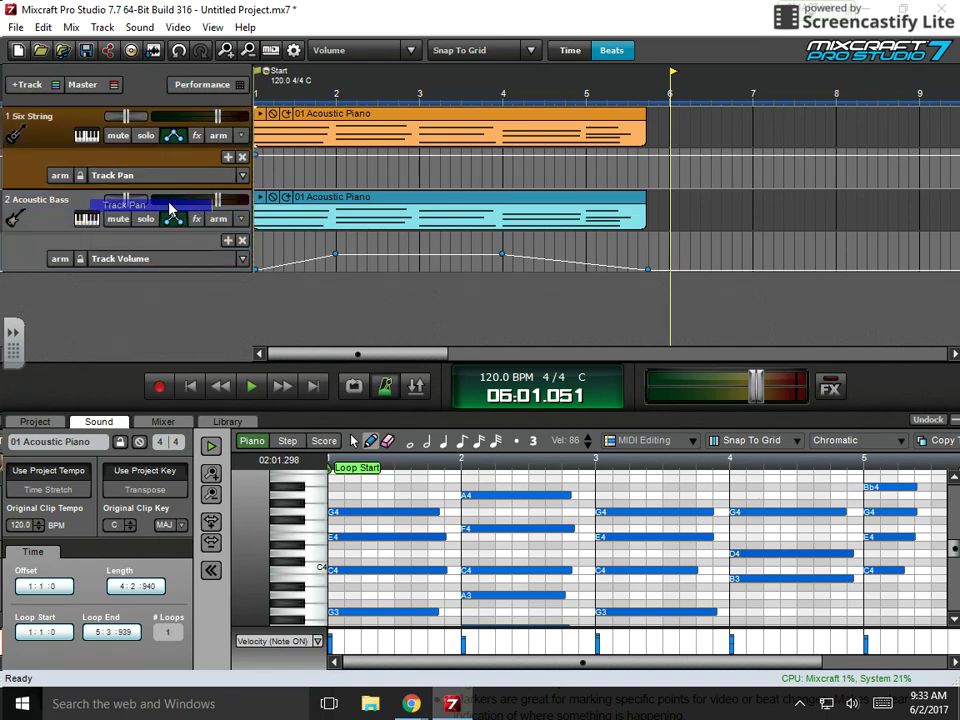
click(244, 177)
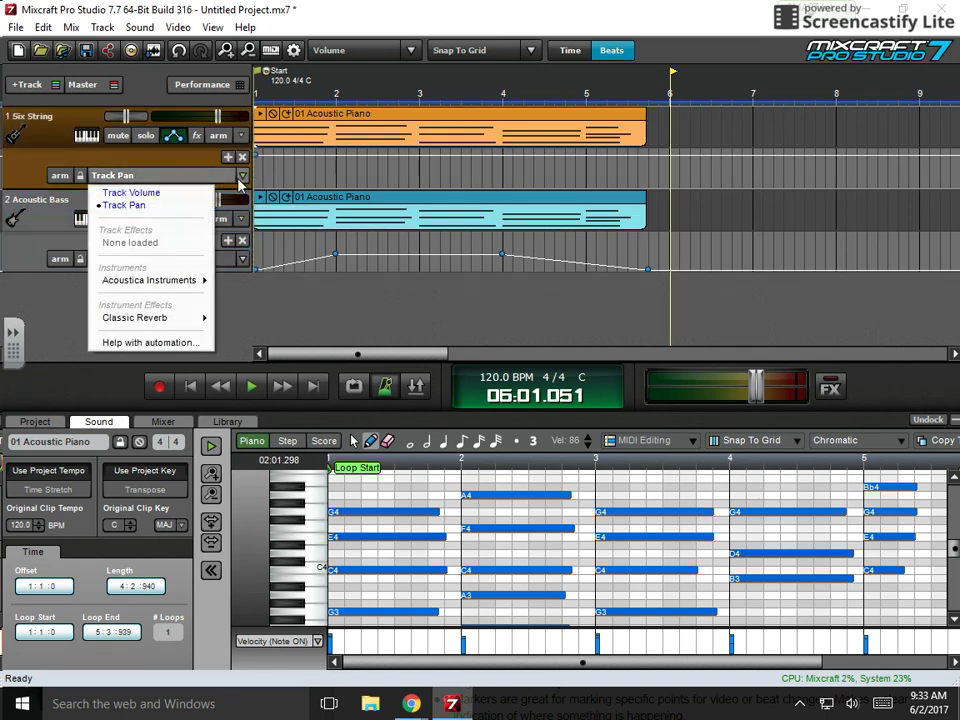
click(150, 194)
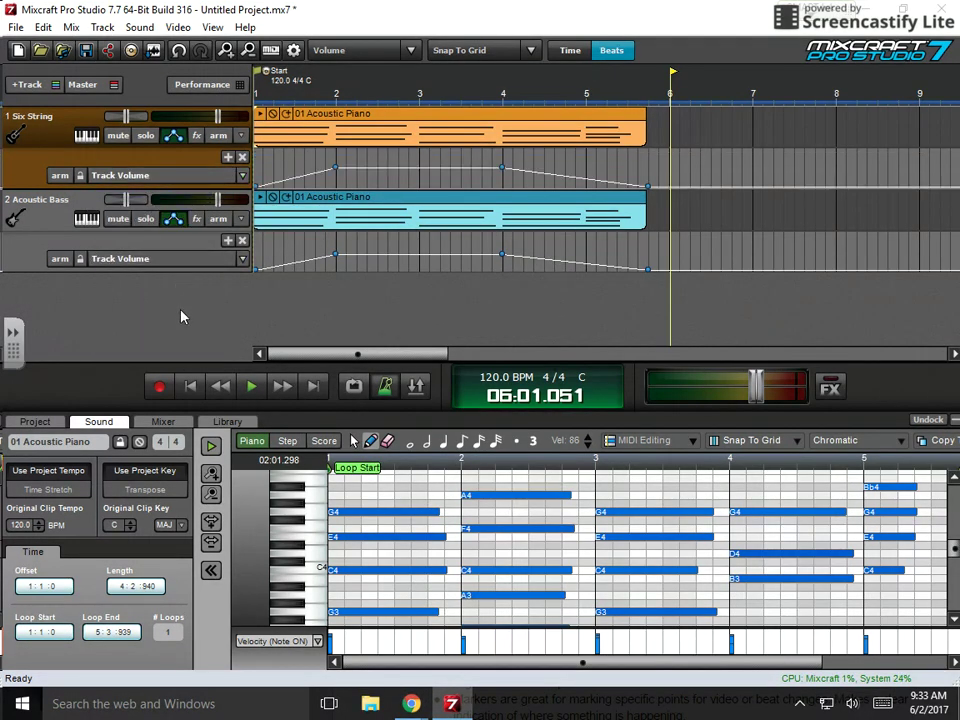
- Add the Master Track with a Master Volume envelope fading from a raised start to silence at bar 6
click(82, 85)
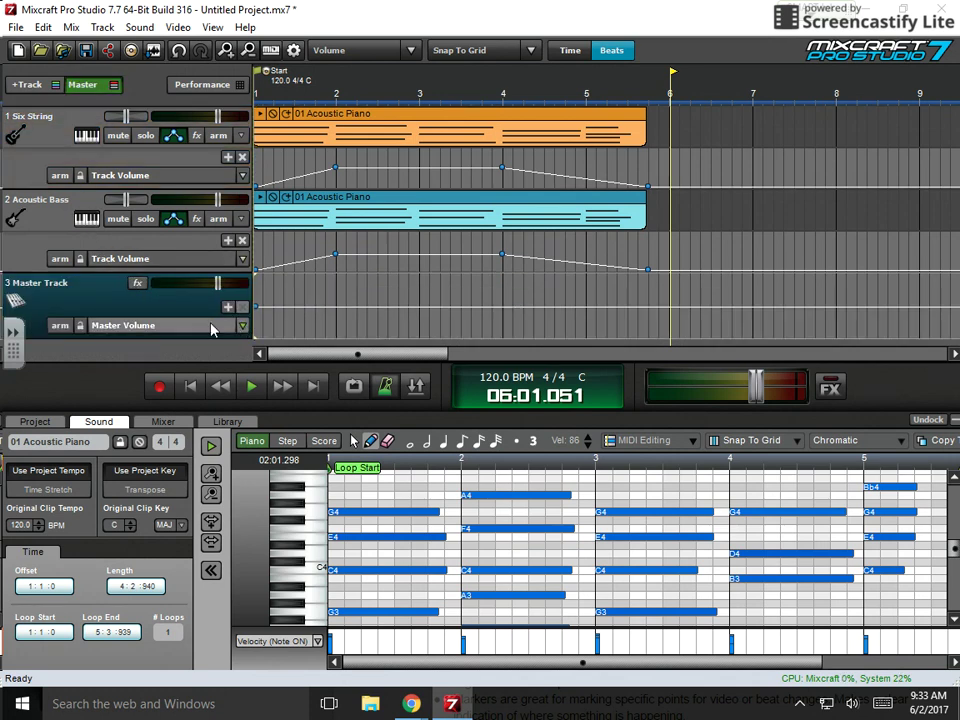
click(239, 326)
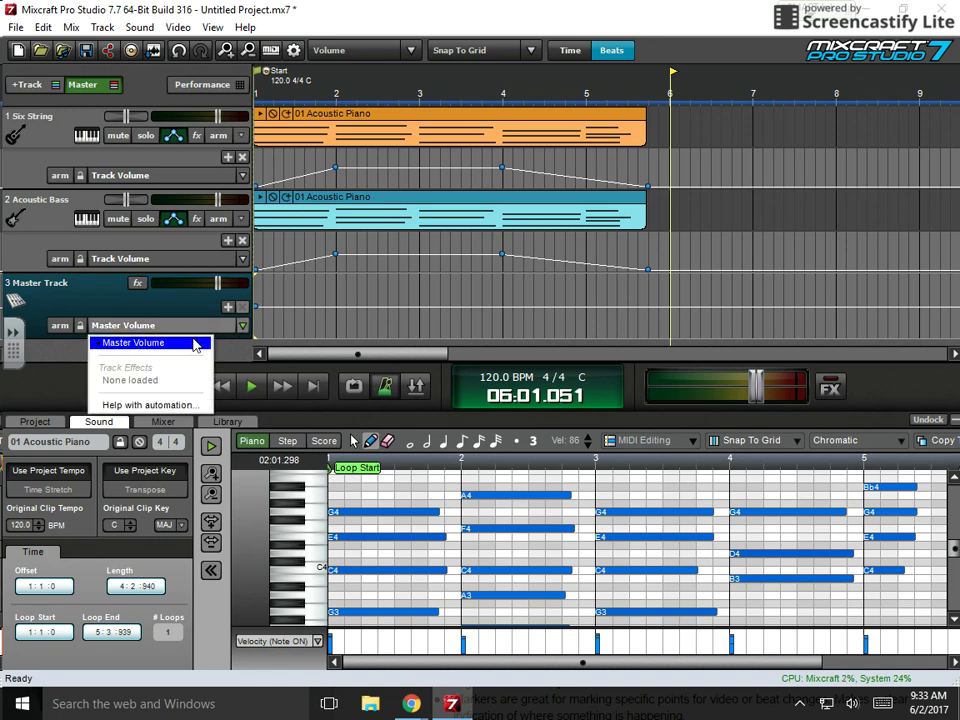
click(254, 310)
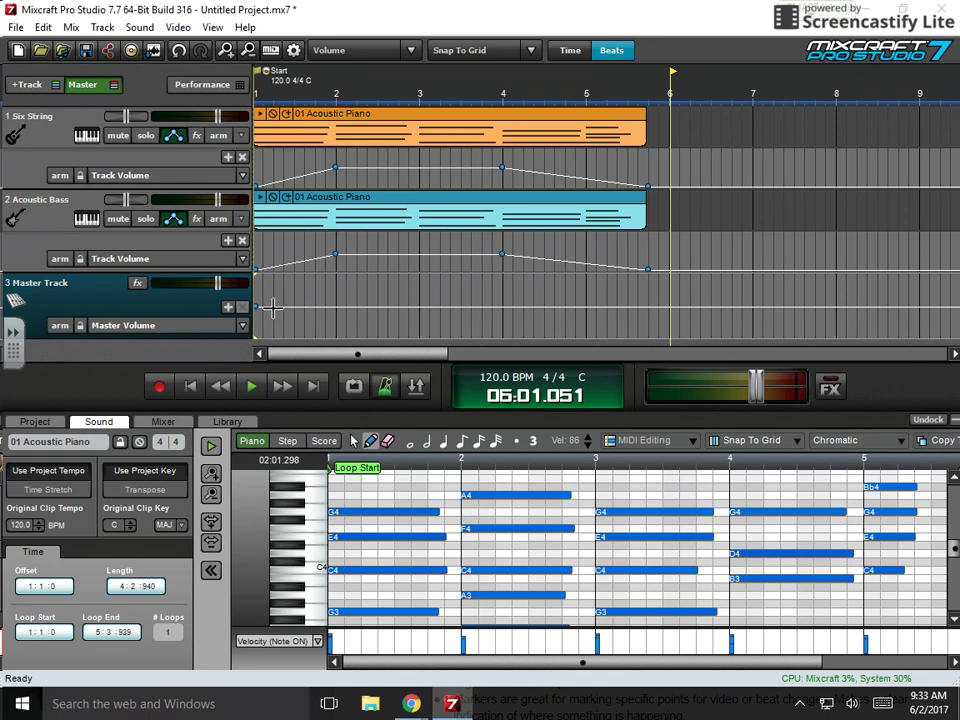
drag(256, 308, 257, 290)
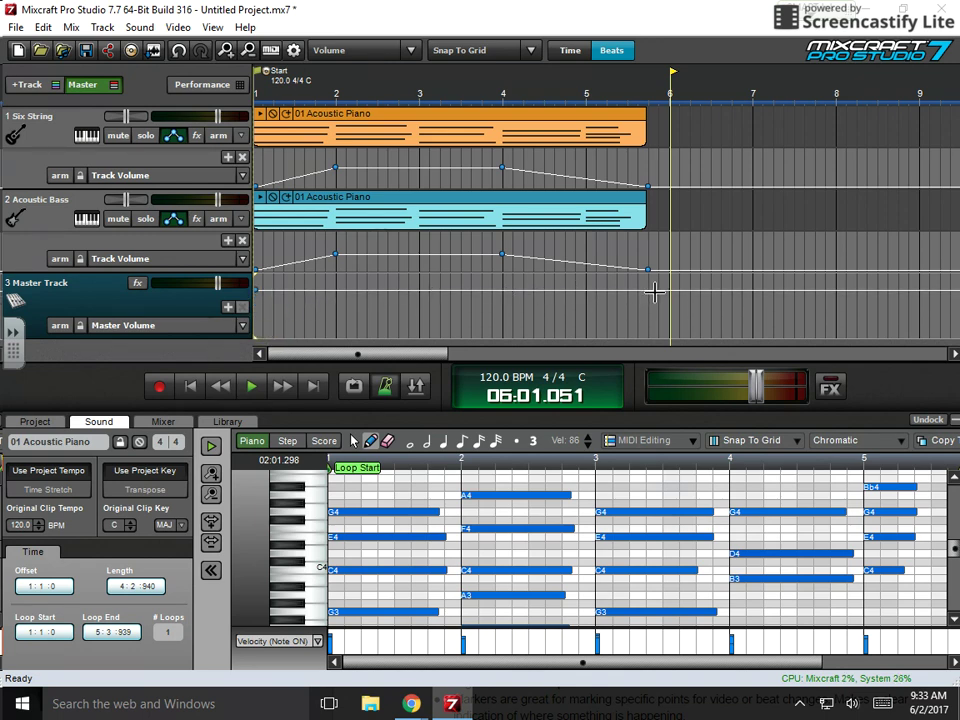
drag(659, 292, 668, 352)
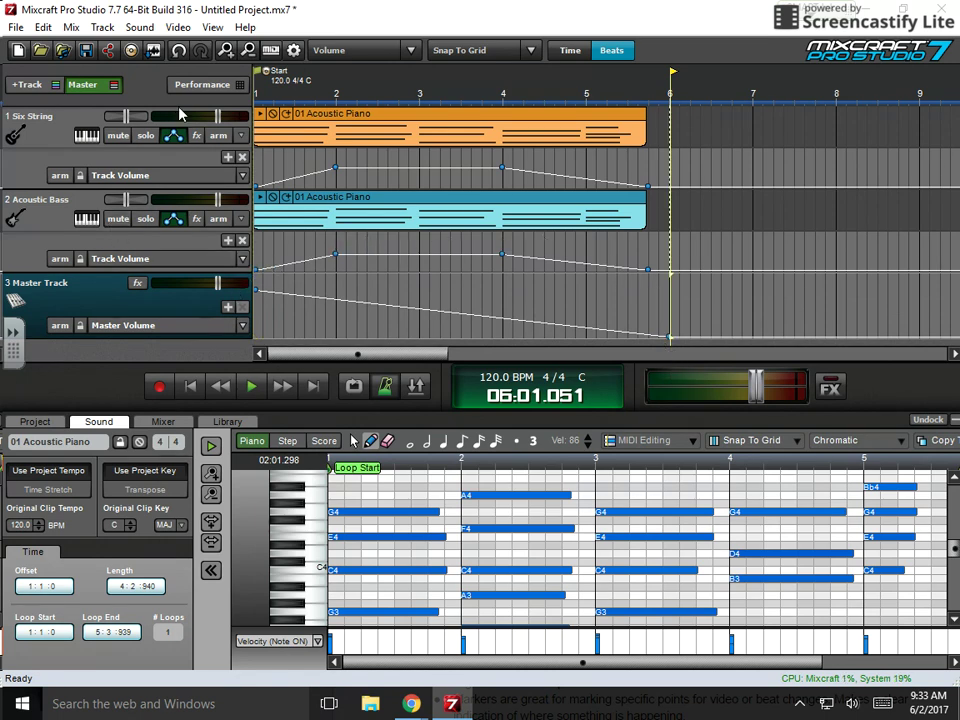
click(191, 386)
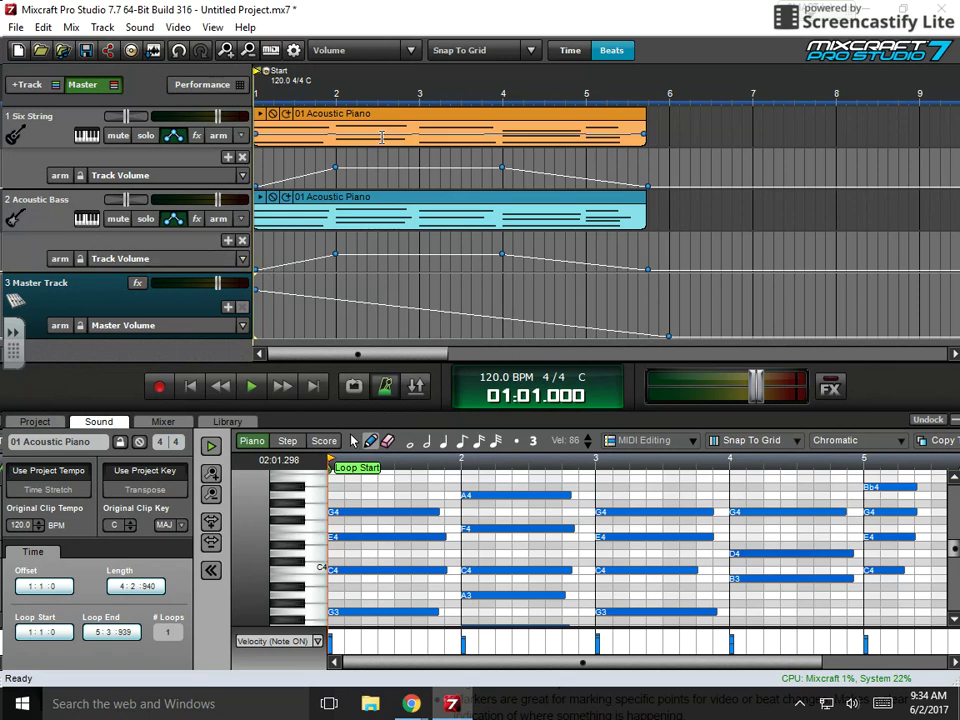
- Play the project from the start and stop at bar 5 beat 4
click(251, 391)
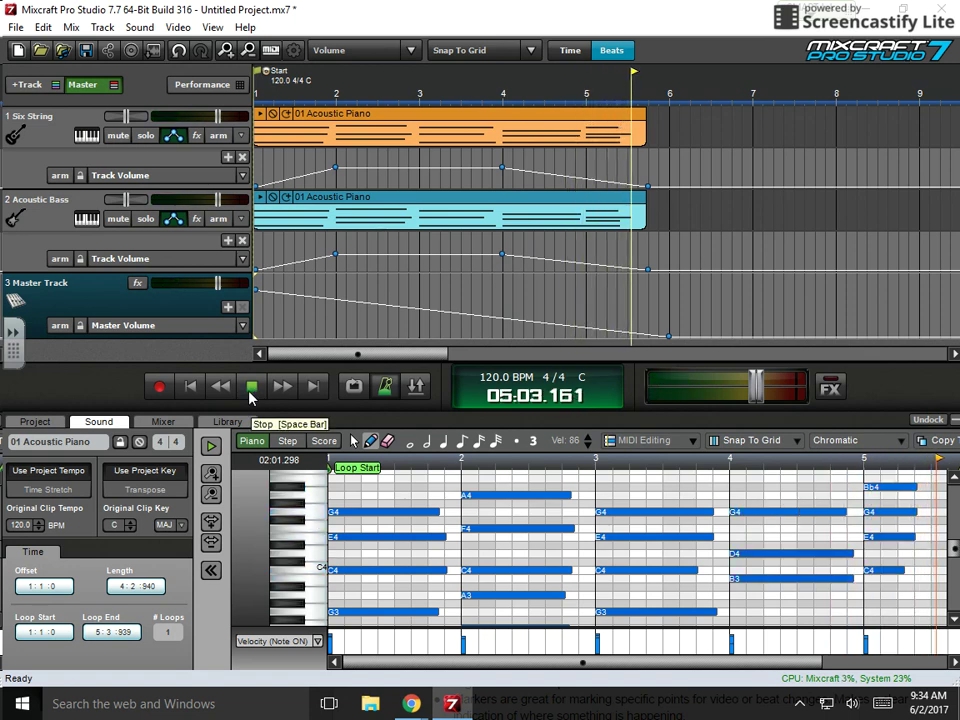
click(251, 390)
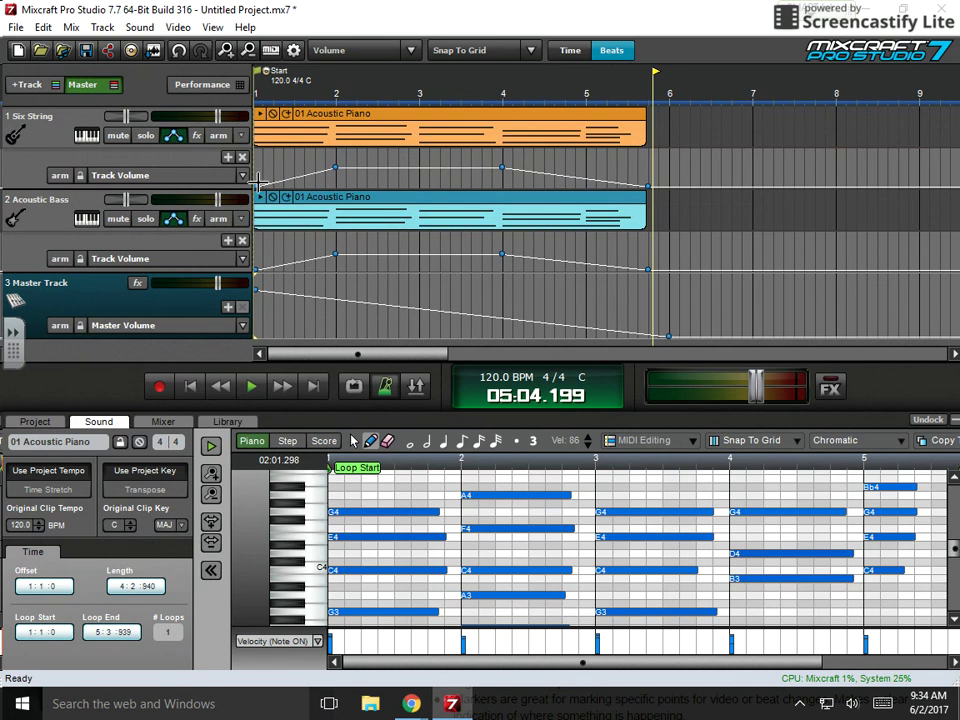
- Raise Six String's volume points at the start, bar 2 and bar 4 to keep it loud
drag(258, 181, 268, 169)
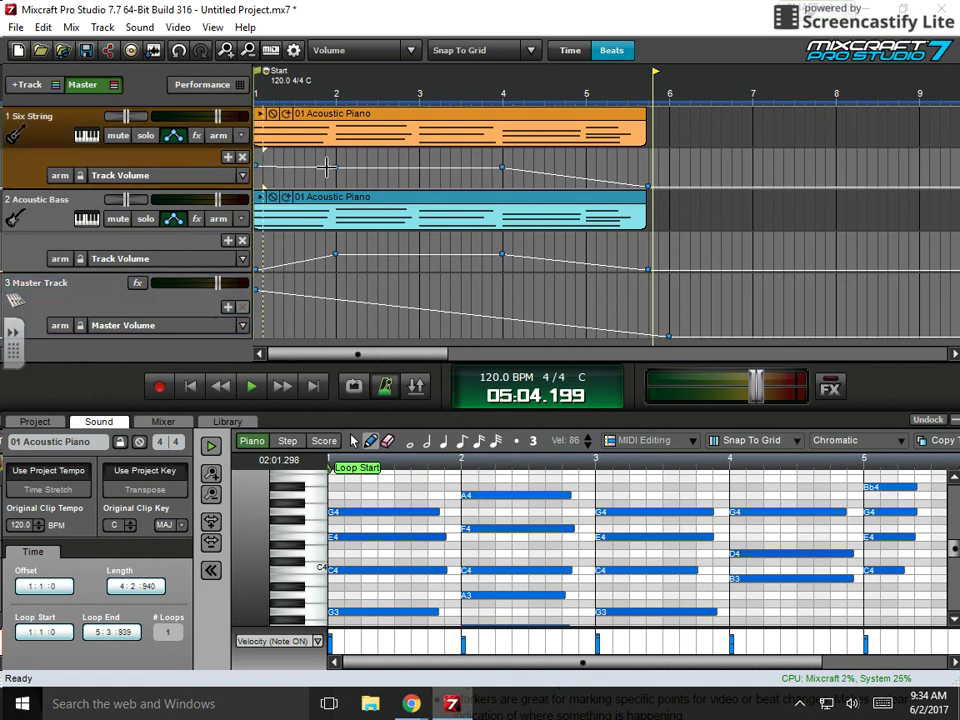
drag(335, 167, 336, 157)
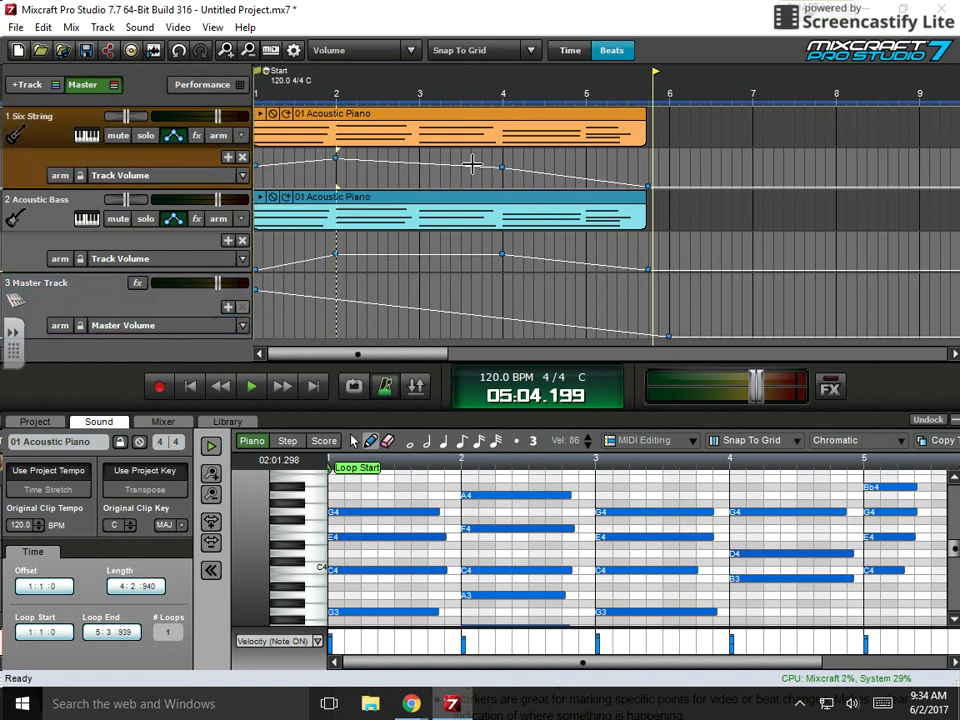
drag(503, 169, 503, 157)
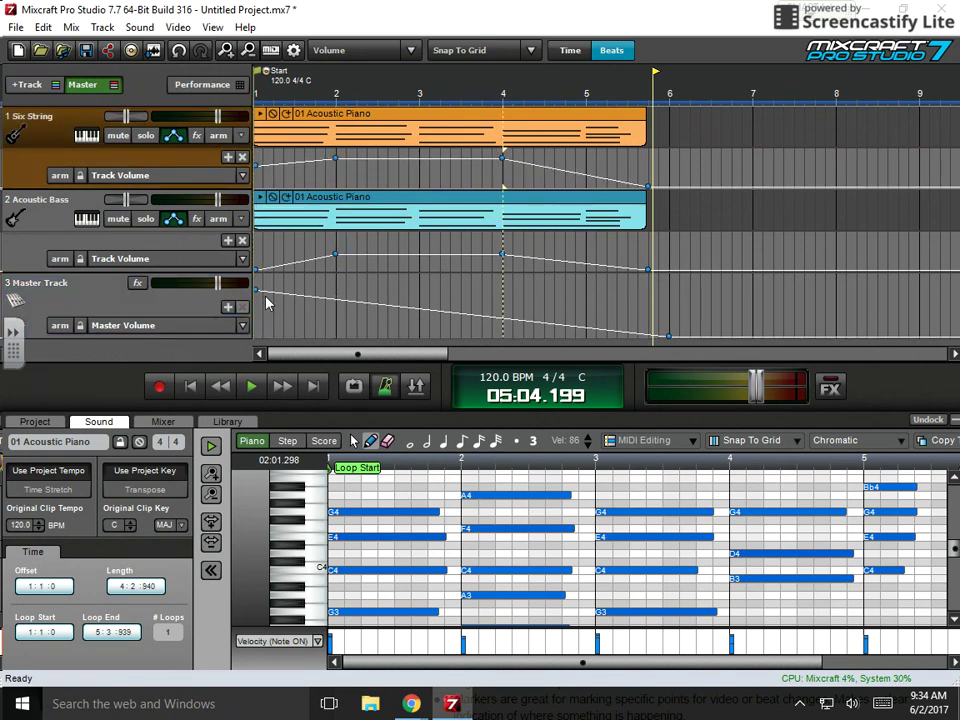
- Make the master fade in from silence to bar 2, and raise Acoustic Bass points to flatten its fades
drag(254, 289, 259, 353)
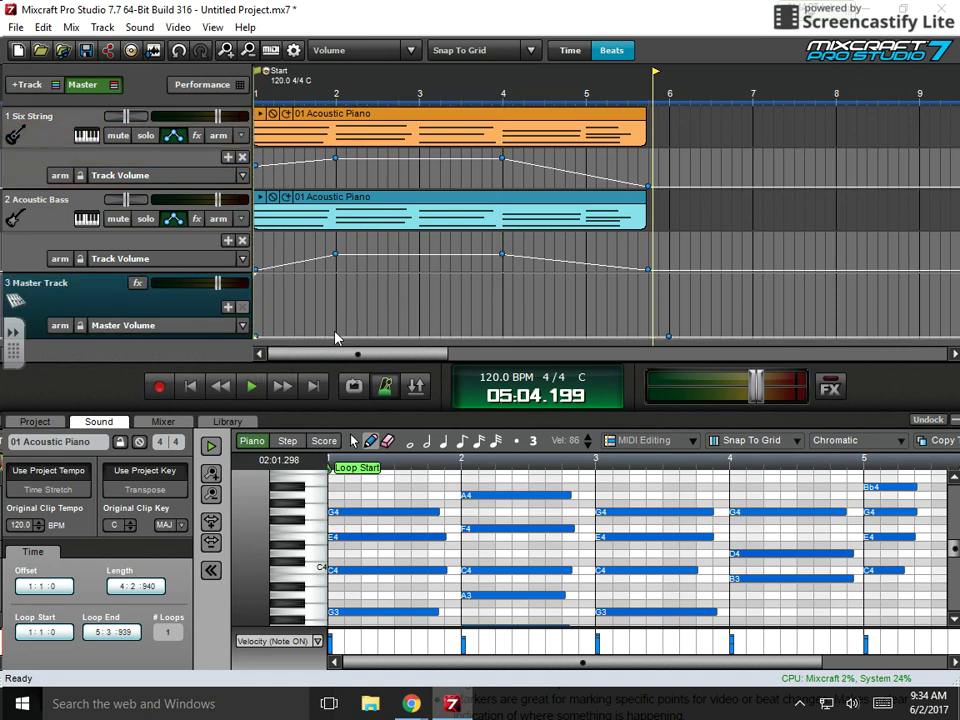
drag(333, 339, 335, 300)
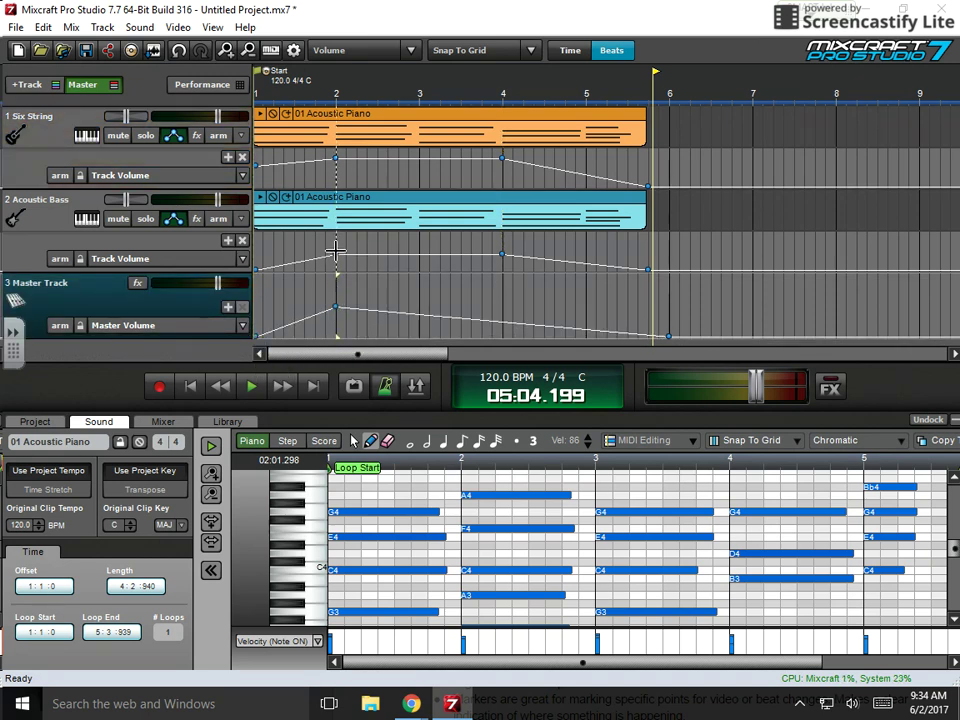
drag(254, 270, 255, 252)
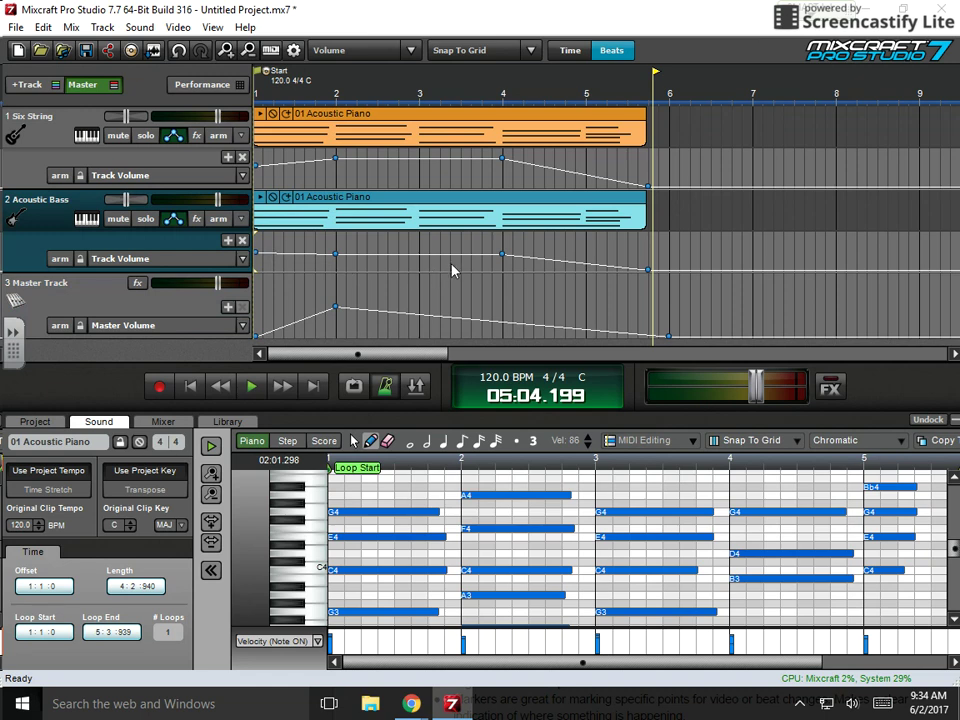
mouse_move(502, 253)
mouse_down()
mouse_move(503, 268)
mouse_move(506, 249)
mouse_up()
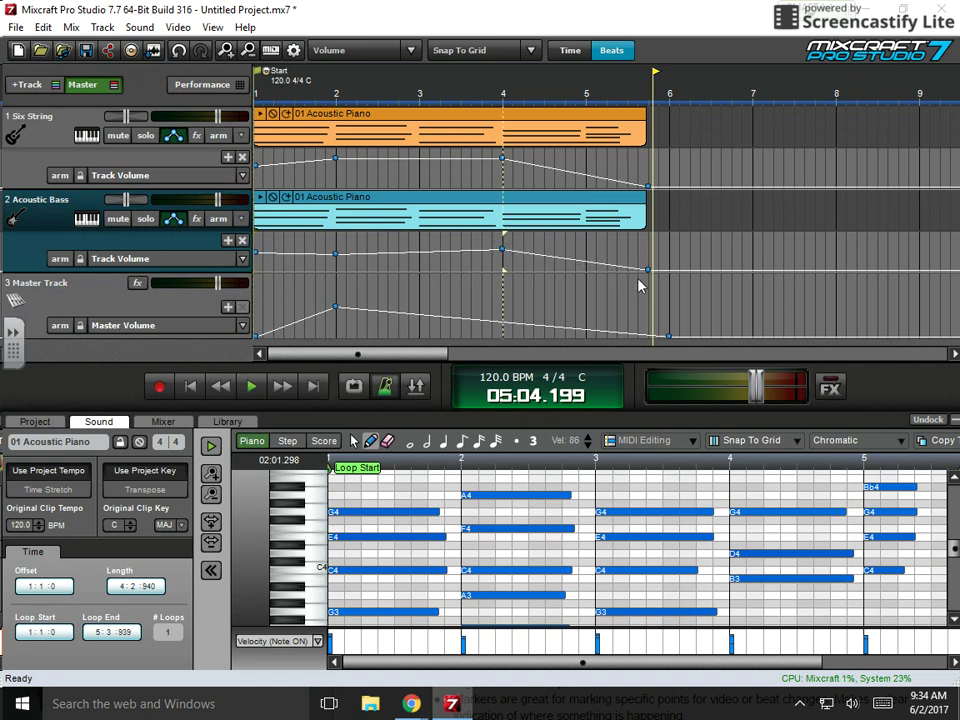
drag(644, 270, 648, 254)
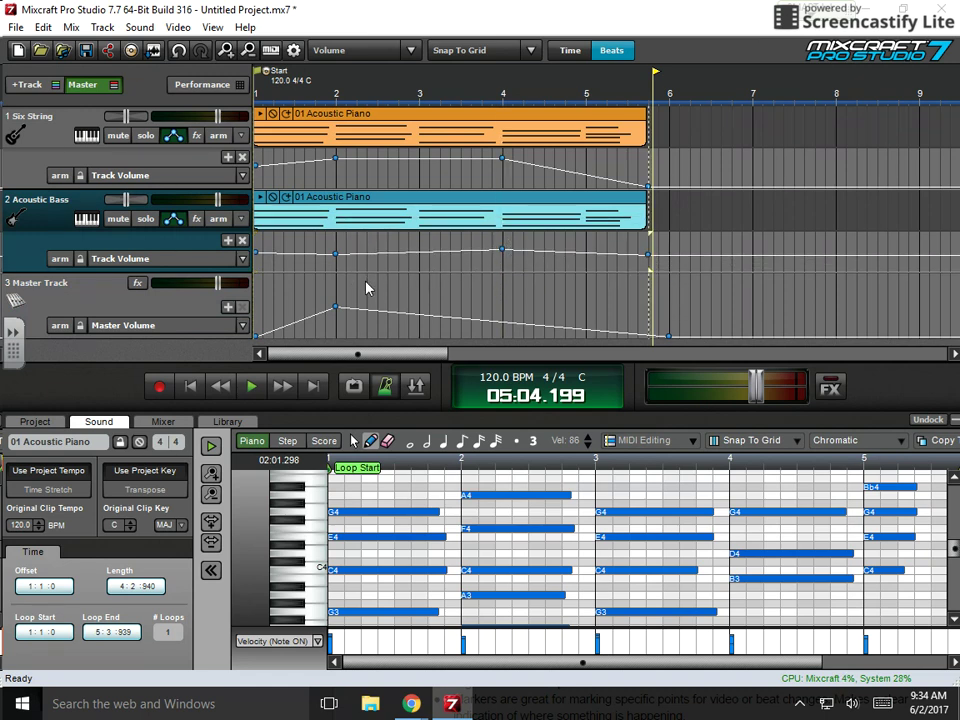